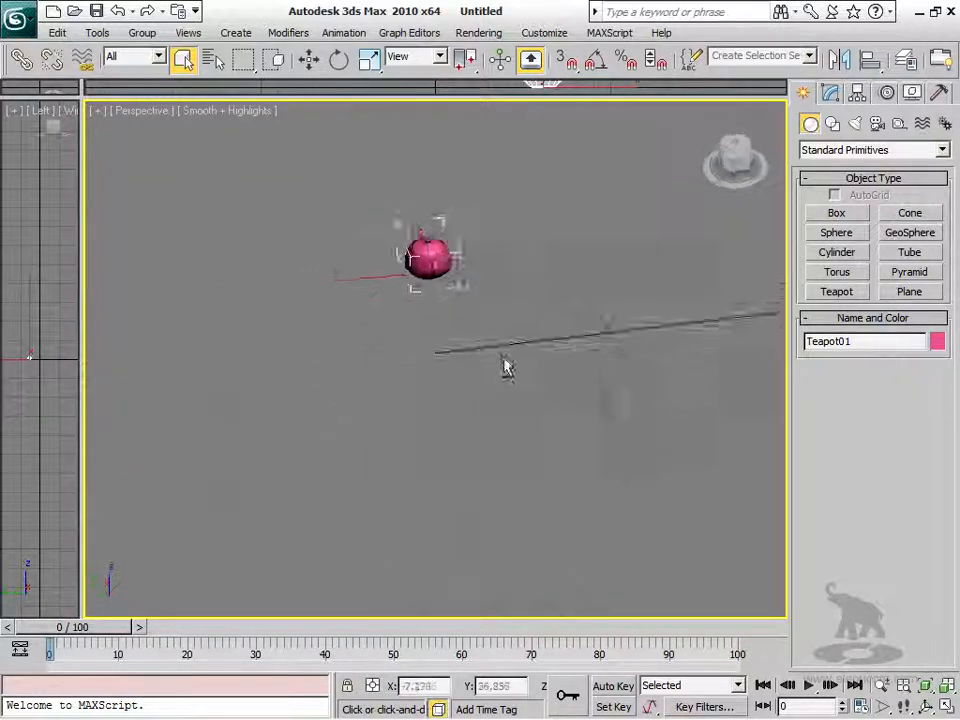
Step: Switch the selected teapot through the Move, Rotate and Scale transform tools, ending with Select and Move active
alt+middle_drag(503, 358, 400, 346)
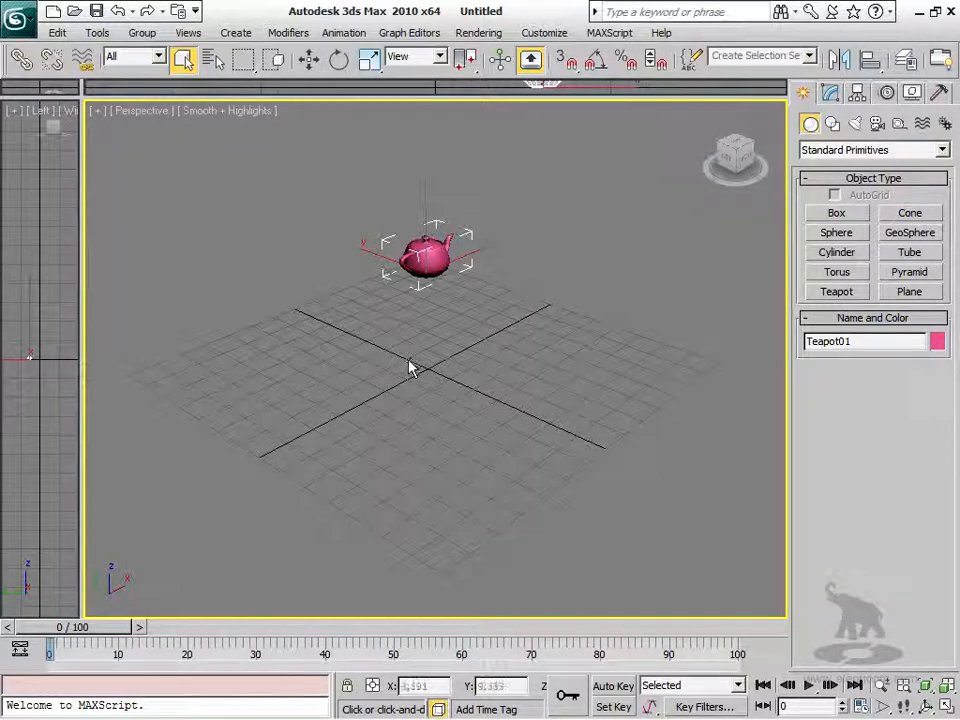
middle_drag(411, 381, 413, 390)
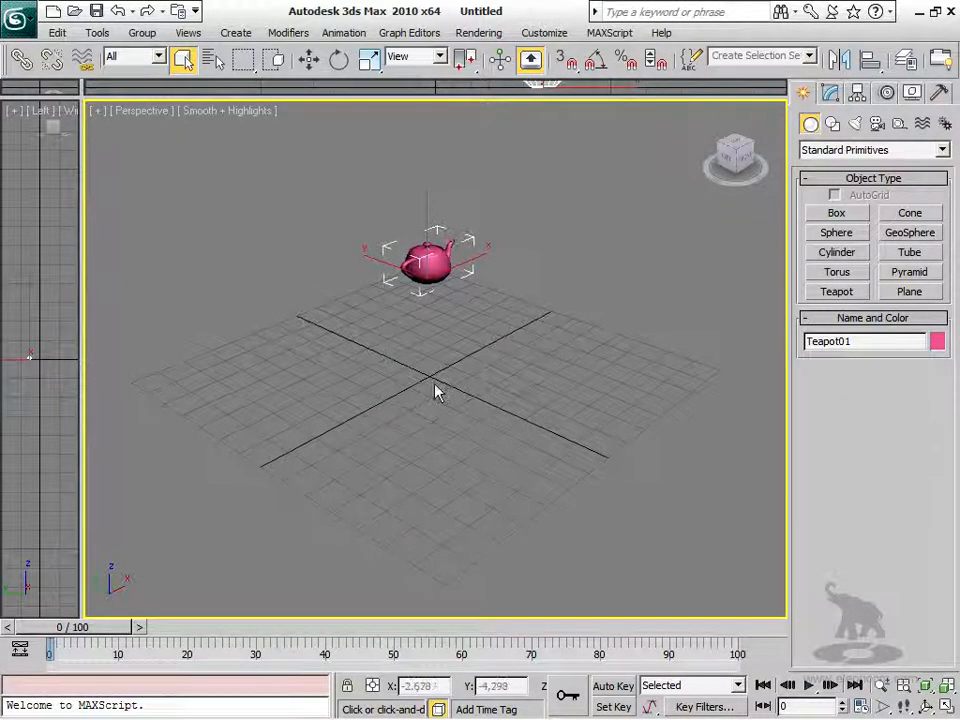
scroll(438, 310, up, 5)
middle_drag(444, 275, 443, 433)
scroll(443, 433, up, 4)
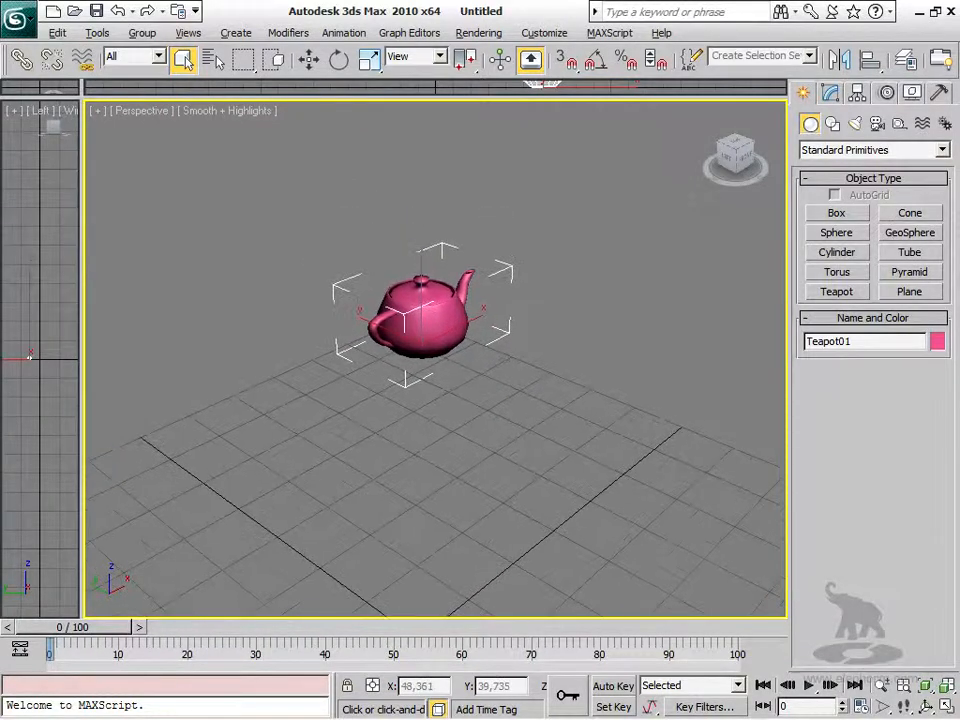
alt+middle_drag(472, 562, 430, 430)
middle_drag(430, 497, 452, 368)
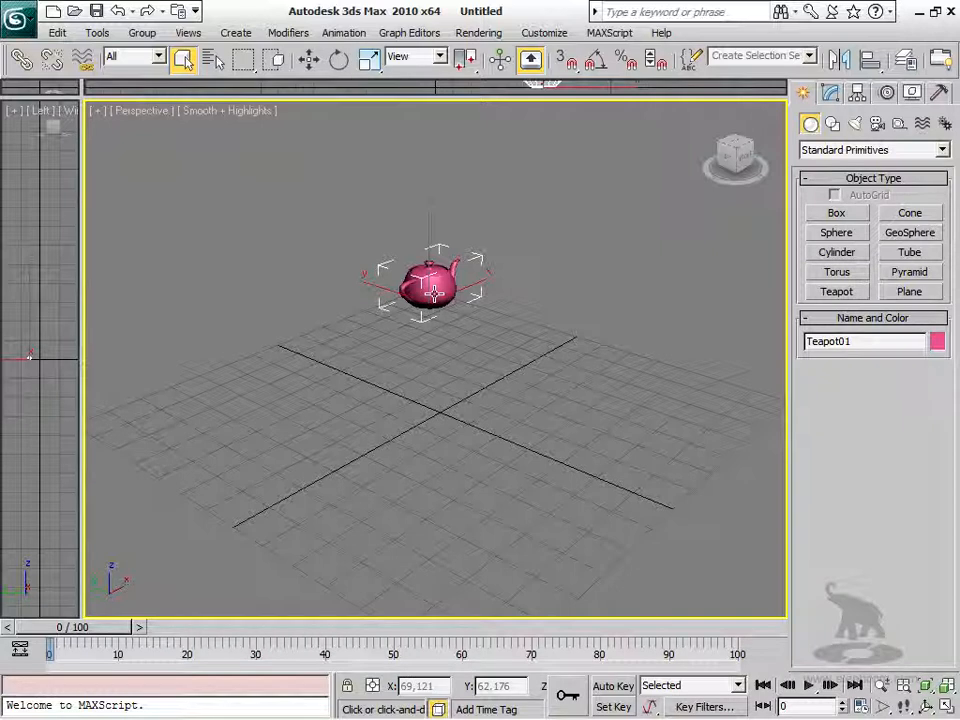
click(309, 60)
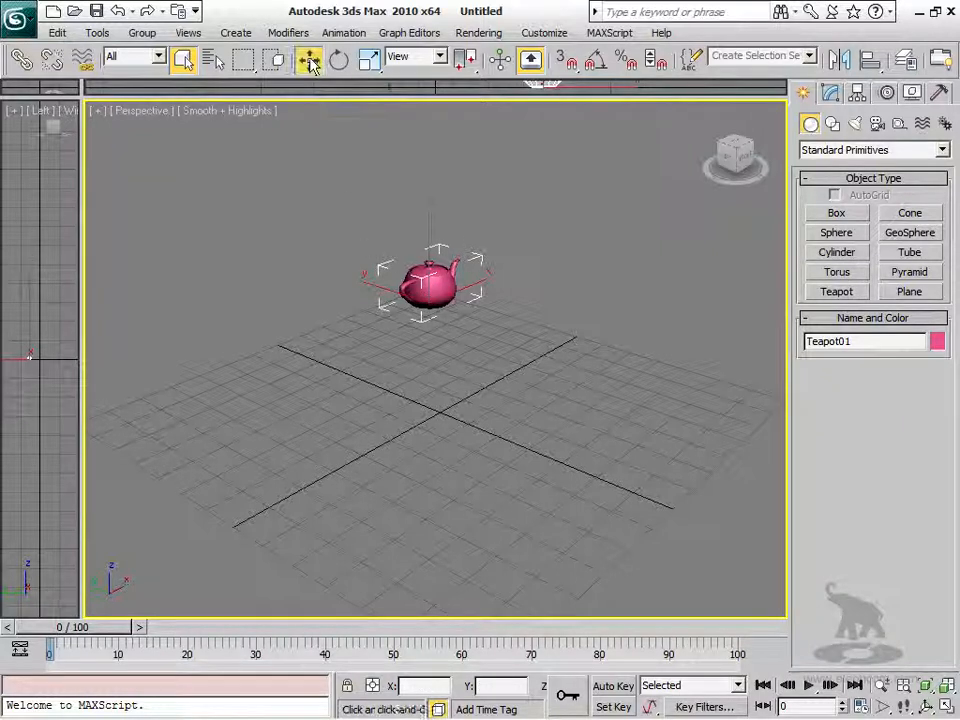
click(339, 62)
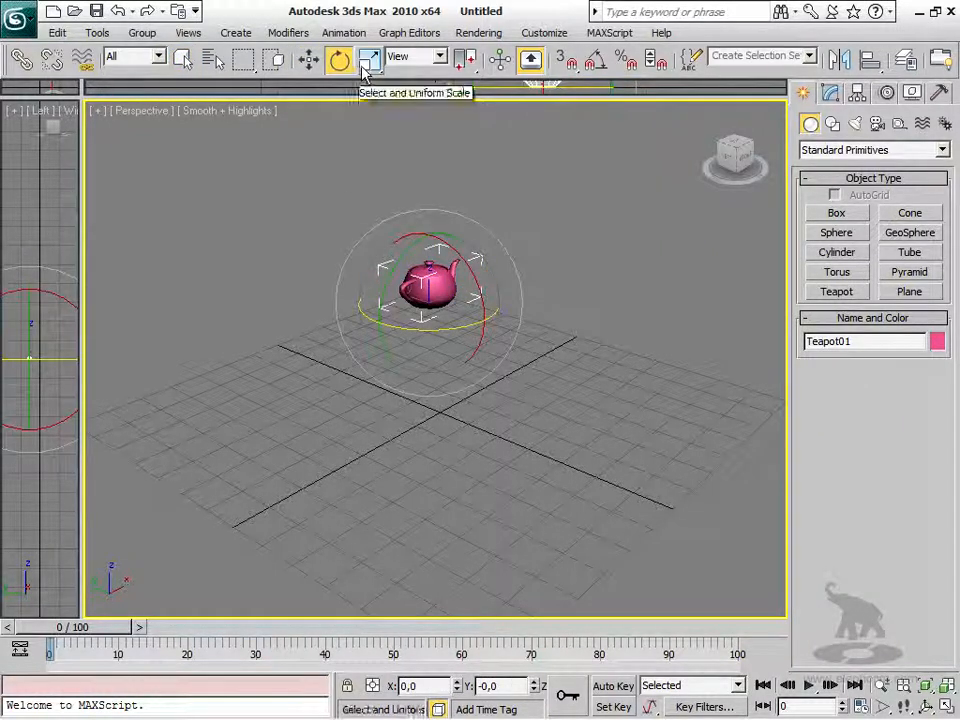
click(368, 62)
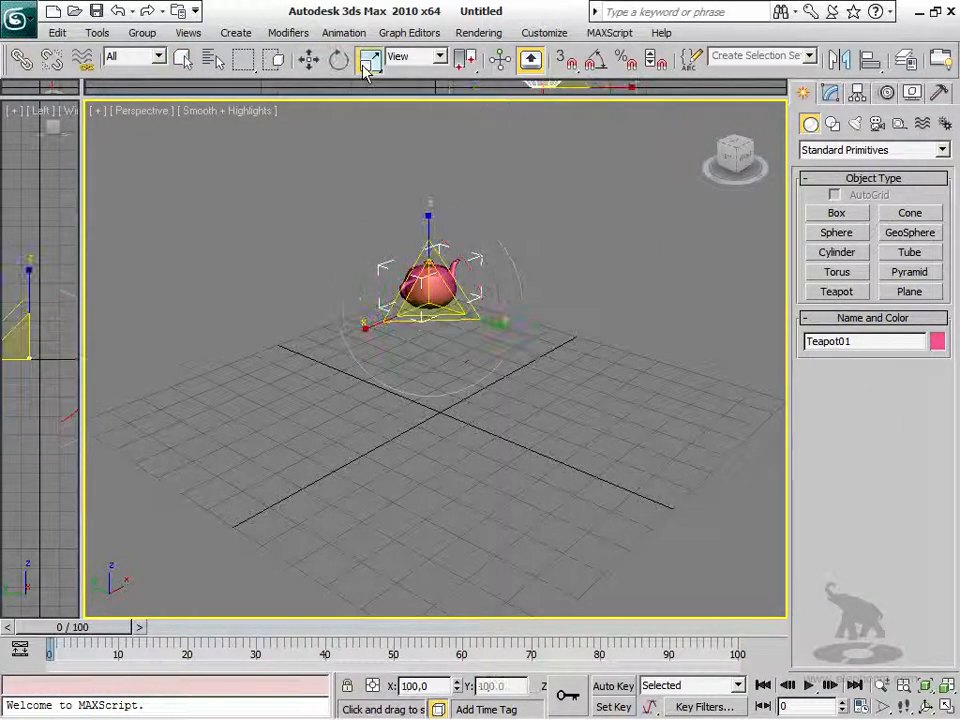
click(309, 60)
Step: Examine the teapot's Move gizmo and its three axes from close up and from farther away in the Perspective view
mouse_move(429, 446)
middle_down()
mouse_move(463, 375)
mouse_move(434, 464)
middle_up()
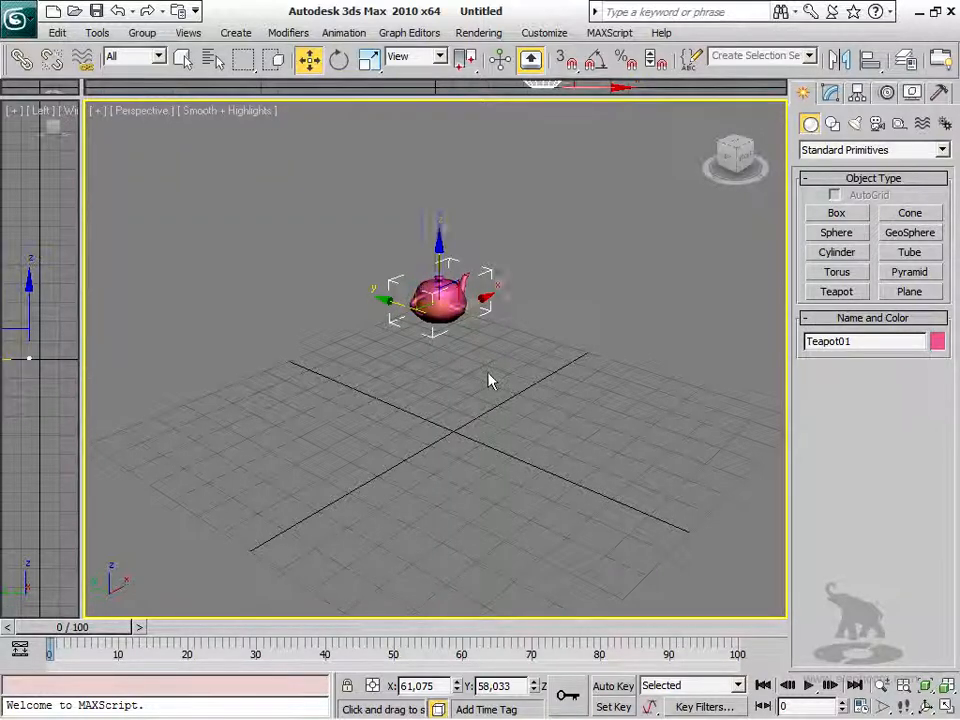
click(459, 437)
middle_drag(459, 437, 433, 435)
scroll(433, 435, up, 6)
middle_drag(437, 343, 457, 508)
click(413, 302)
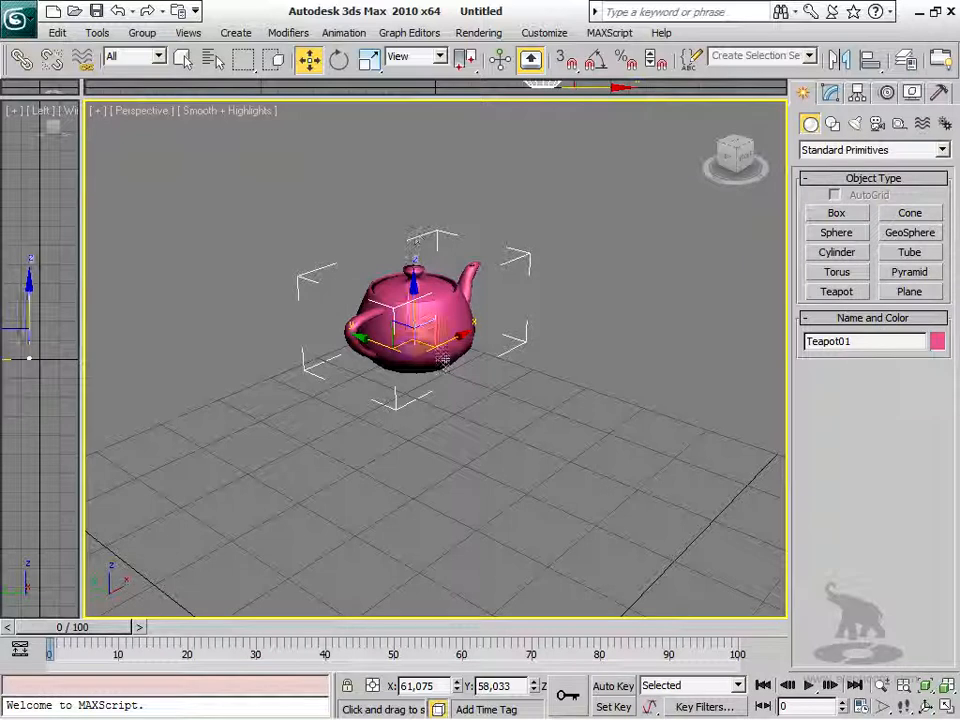
scroll(470, 450, down, 4)
middle_drag(456, 454, 450, 495)
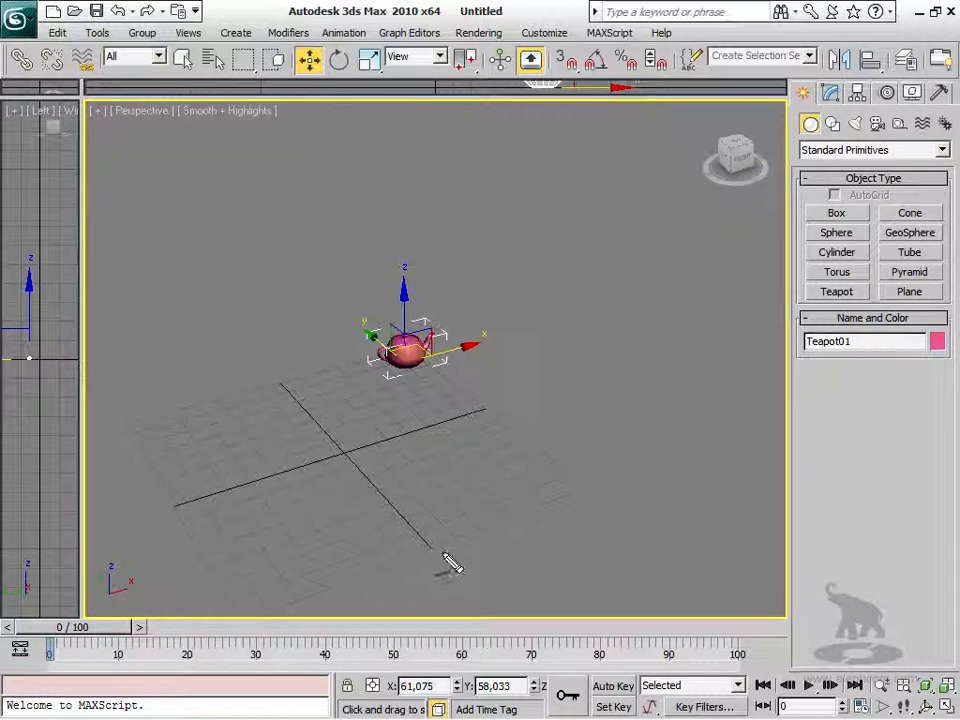
mouse_move(236, 264)
mouse_down()
mouse_move(246, 463)
mouse_move(504, 452)
mouse_move(502, 212)
mouse_move(232, 210)
mouse_up()
drag(186, 249, 207, 288)
drag(256, 517, 267, 531)
drag(279, 515, 258, 547)
mouse_move(264, 457)
mouse_down()
mouse_move(294, 386)
mouse_move(312, 284)
mouse_move(320, 292)
mouse_up()
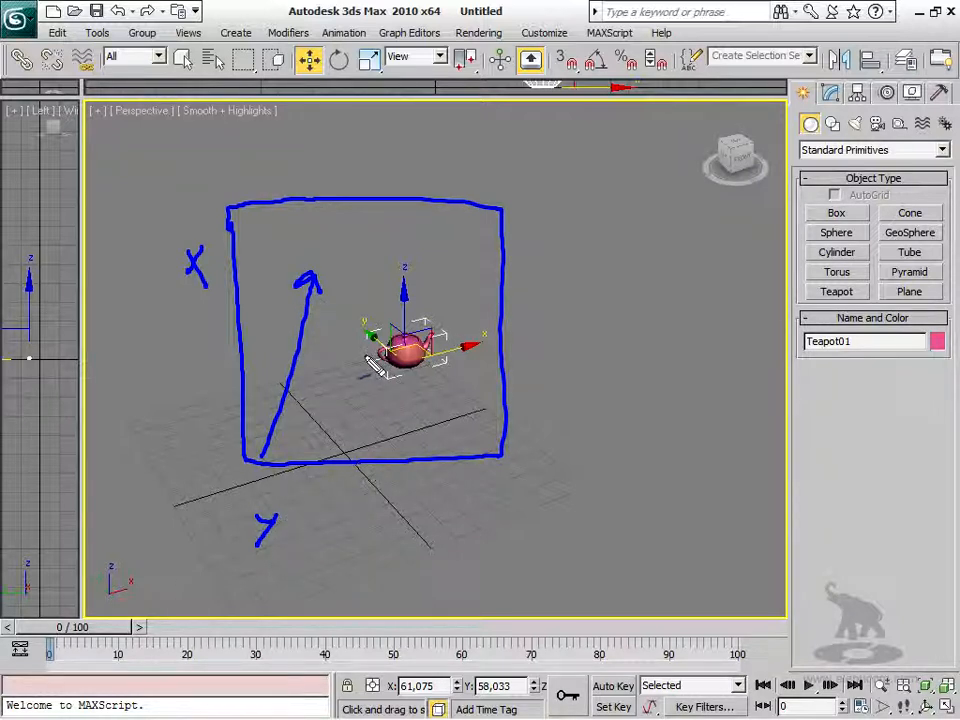
mouse_move(372, 362)
mouse_down()
mouse_move(395, 378)
mouse_move(445, 368)
mouse_move(368, 355)
mouse_up()
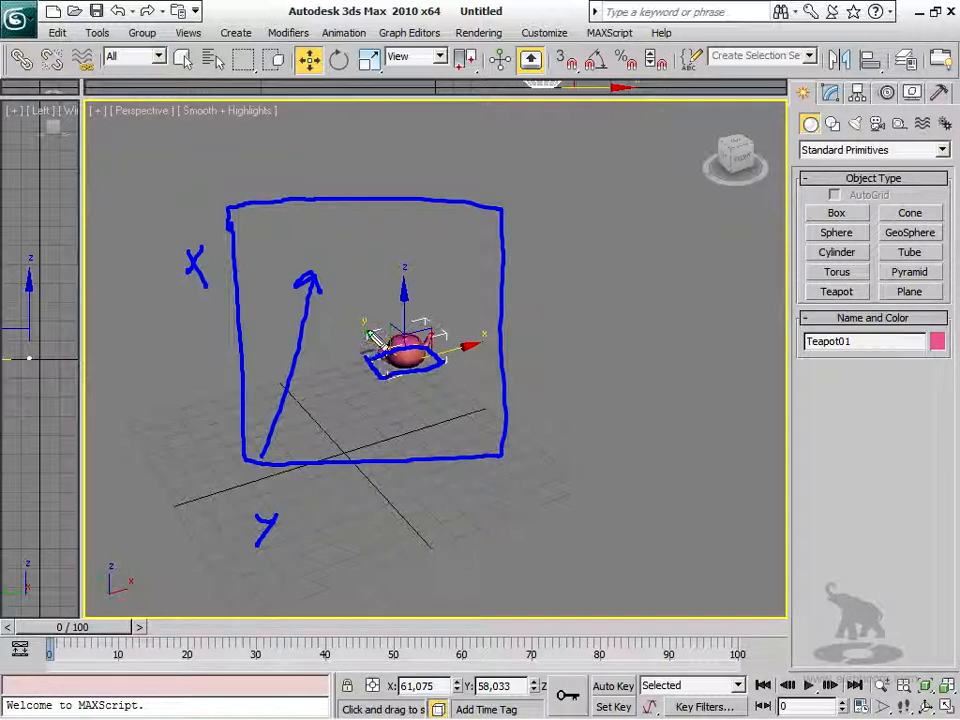
drag(404, 352, 414, 276)
mouse_move(377, 233)
mouse_down()
mouse_move(396, 246)
mouse_move(380, 251)
mouse_move(395, 253)
mouse_up()
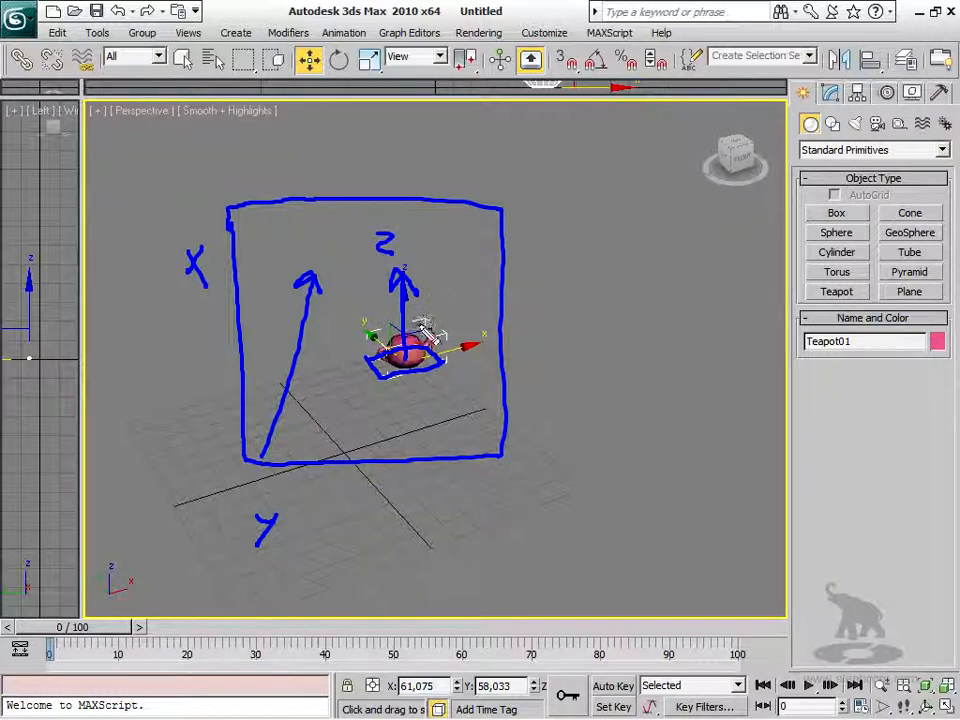
key(Escape)
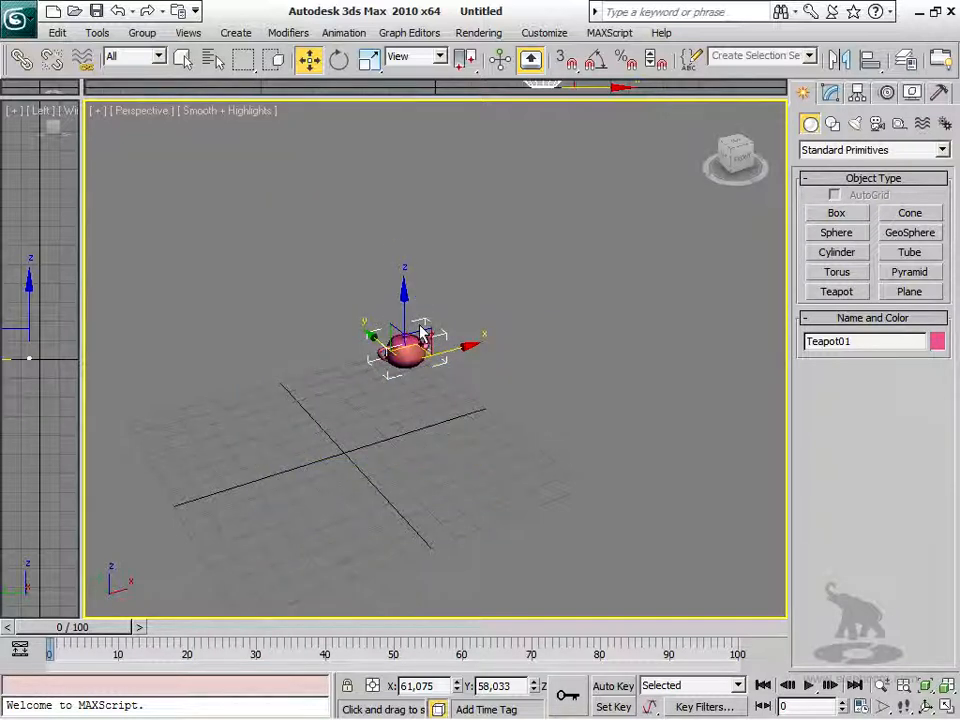
key(ctrl+shift+d)
mouse_move(381, 368)
mouse_down()
mouse_move(424, 376)
mouse_move(440, 366)
mouse_move(383, 372)
mouse_up()
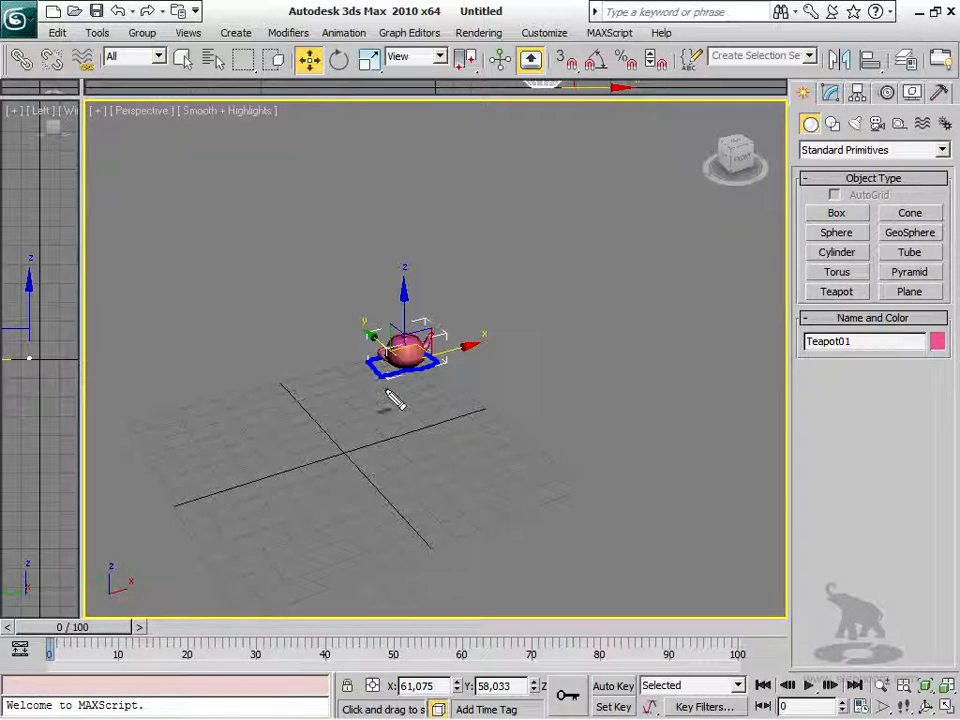
drag(352, 307, 356, 340)
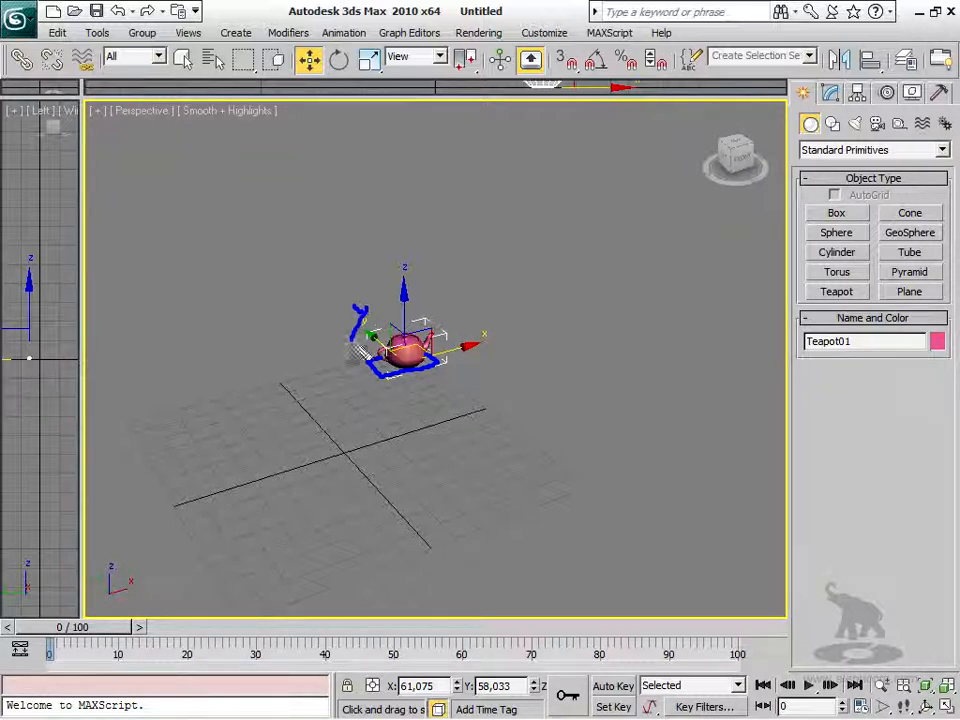
drag(492, 323, 478, 355)
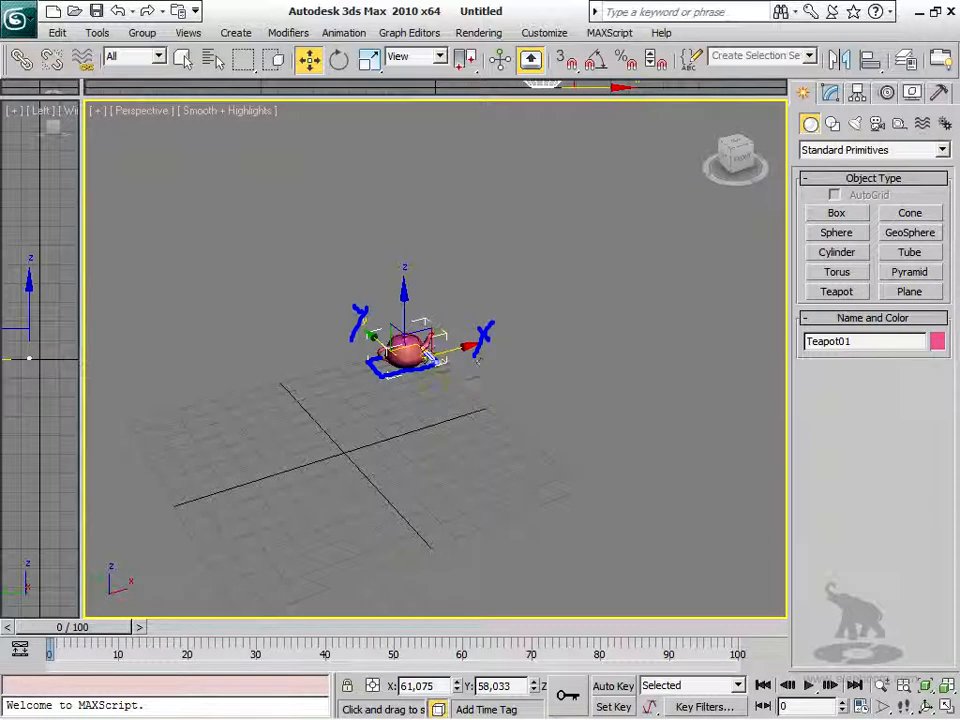
drag(396, 270, 412, 268)
drag(385, 220, 416, 240)
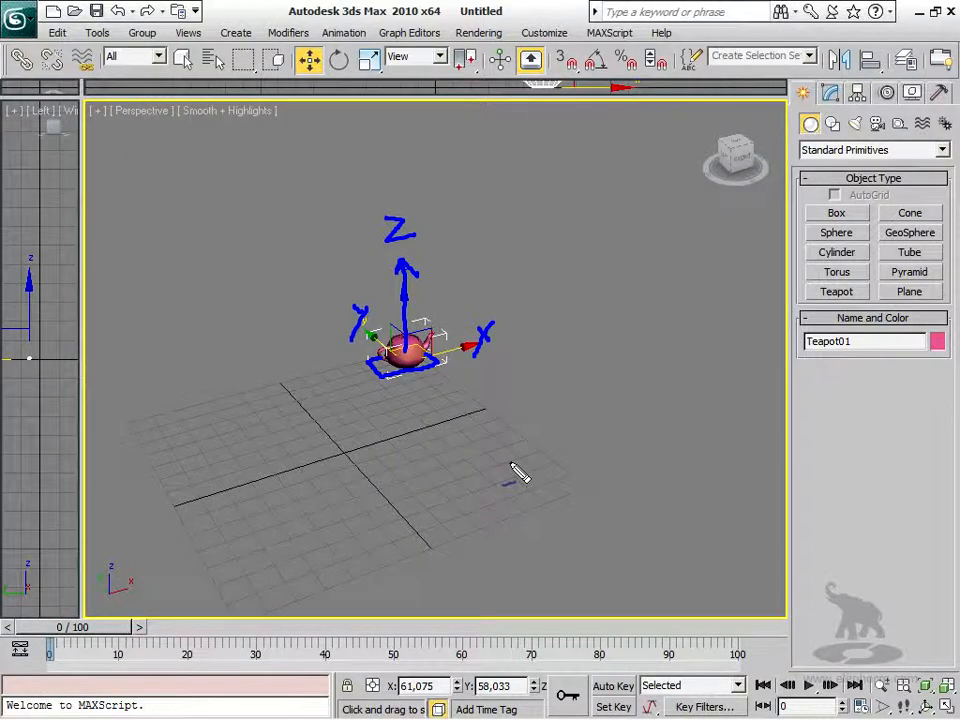
key(Escape)
Step: Compare the Move gizmo's on-screen size with the teapot's at near and far view distances
alt+middle_drag(399, 465, 458, 471)
scroll(458, 471, up, 6)
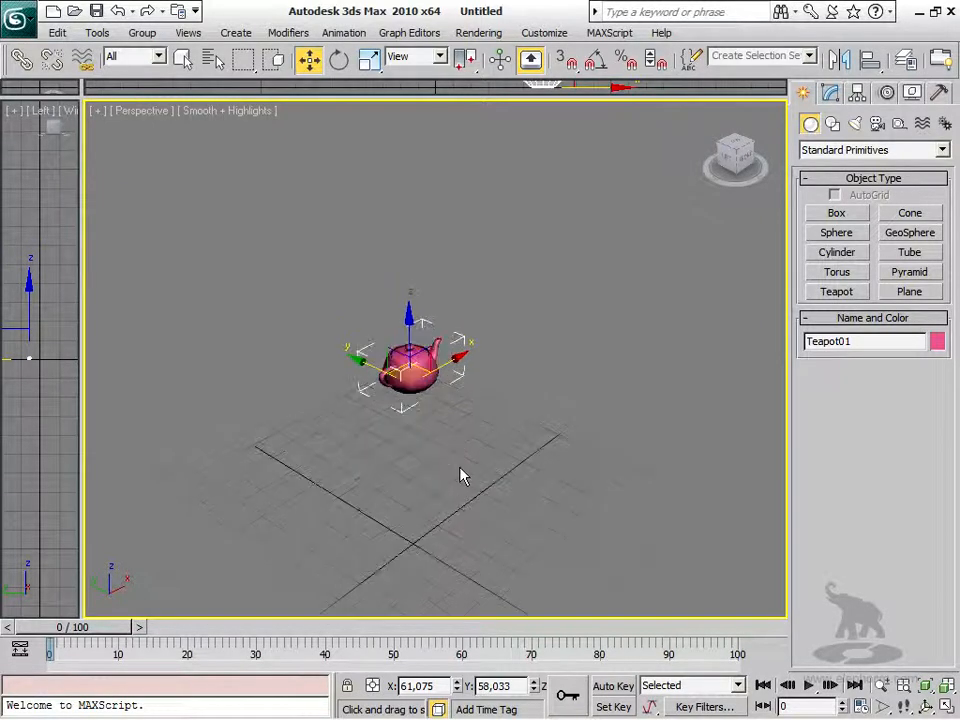
scroll(461, 416, down, 5)
scroll(461, 418, up, 5)
scroll(461, 418, down, 5)
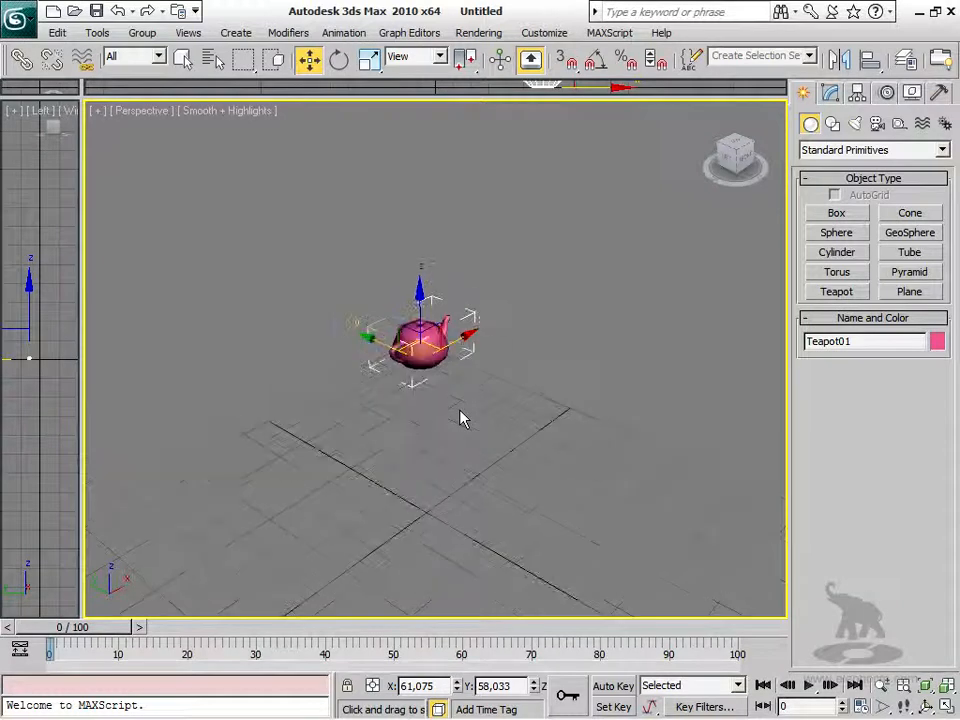
scroll(469, 416, up, 4)
scroll(469, 416, down, 5)
scroll(465, 418, up, 5)
scroll(465, 418, down, 1)
scroll(465, 418, up, 1)
scroll(465, 418, down, 1)
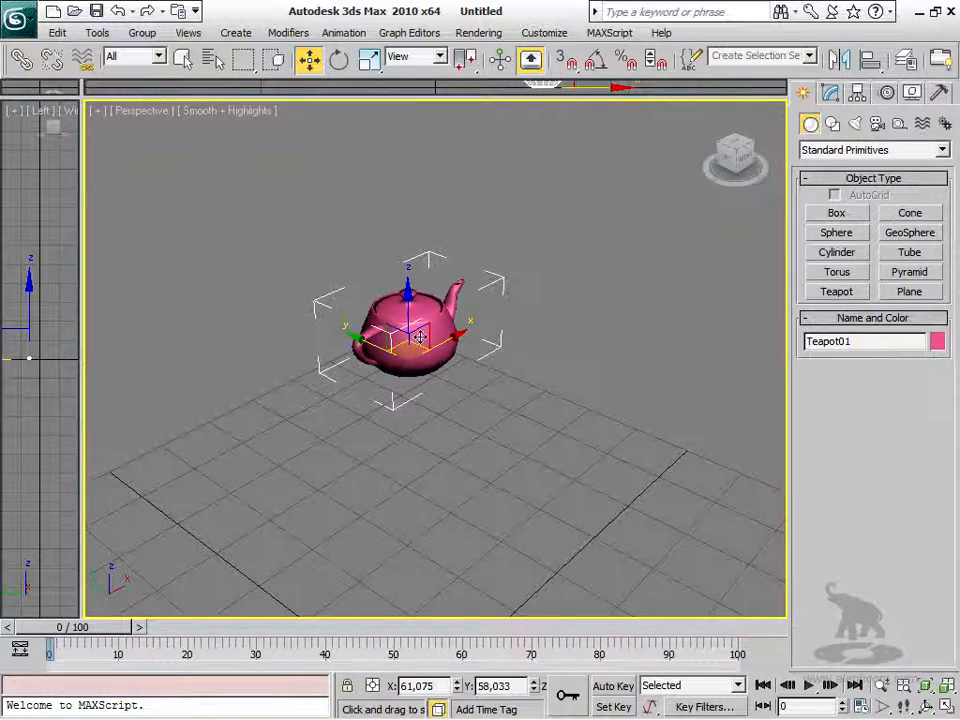
Step: Set the transform gizmo size to 100 in the Gizmos preferences and apply it
click(541, 33)
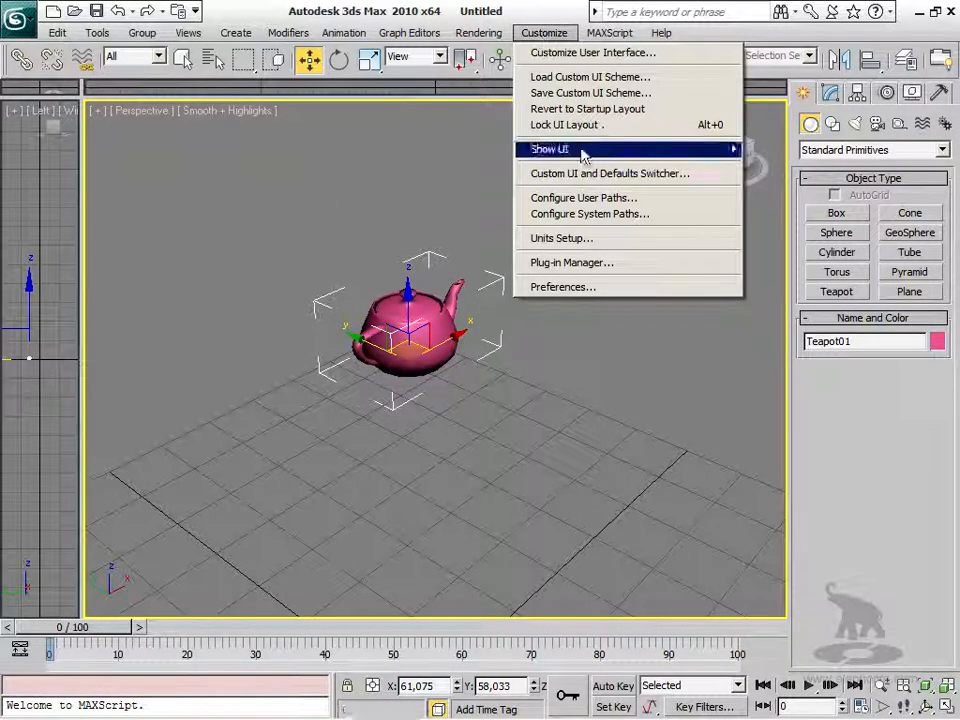
click(563, 288)
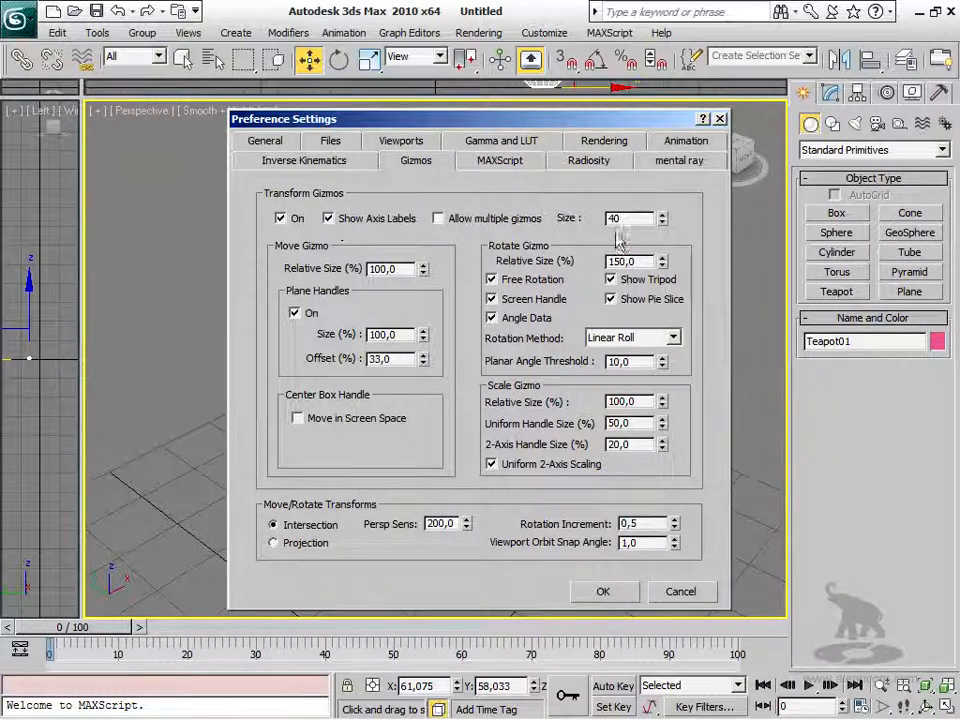
drag(661, 216, 654, 92)
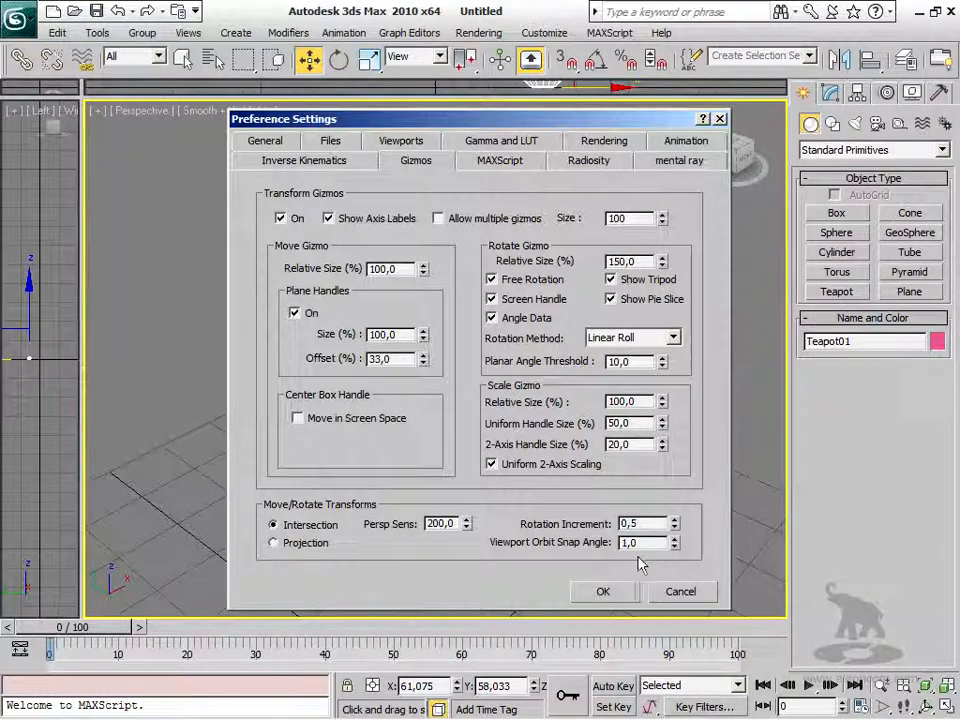
click(594, 594)
mouse_move(440, 453)
middle_down()
mouse_move(476, 456)
mouse_move(450, 470)
middle_up()
Step: Reduce the transform gizmo size to 20 in the Gizmos preferences and apply it
click(548, 32)
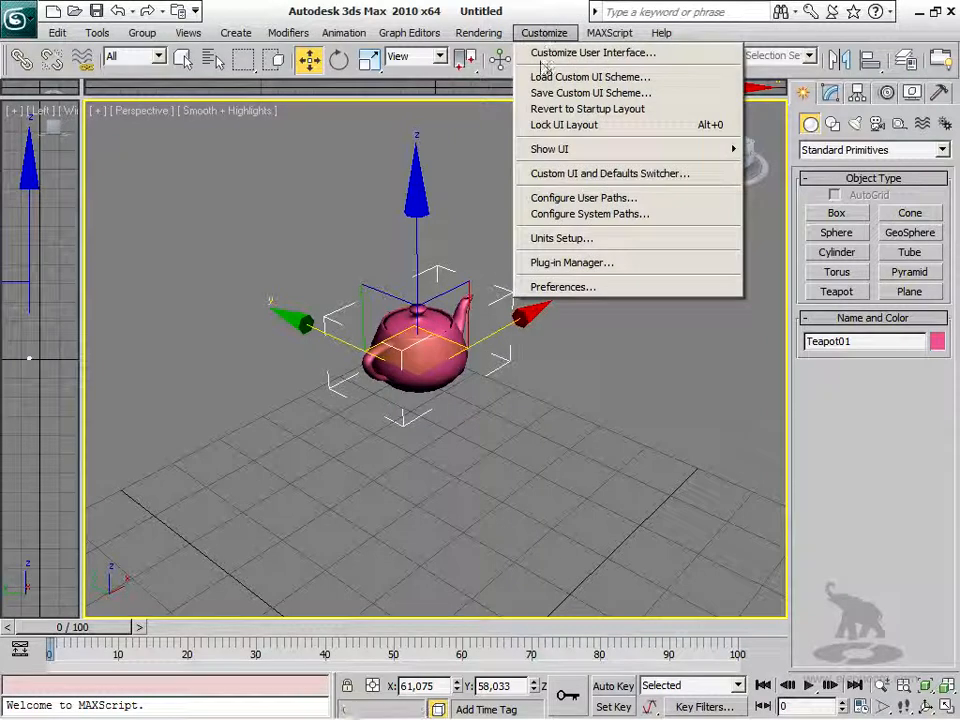
click(568, 287)
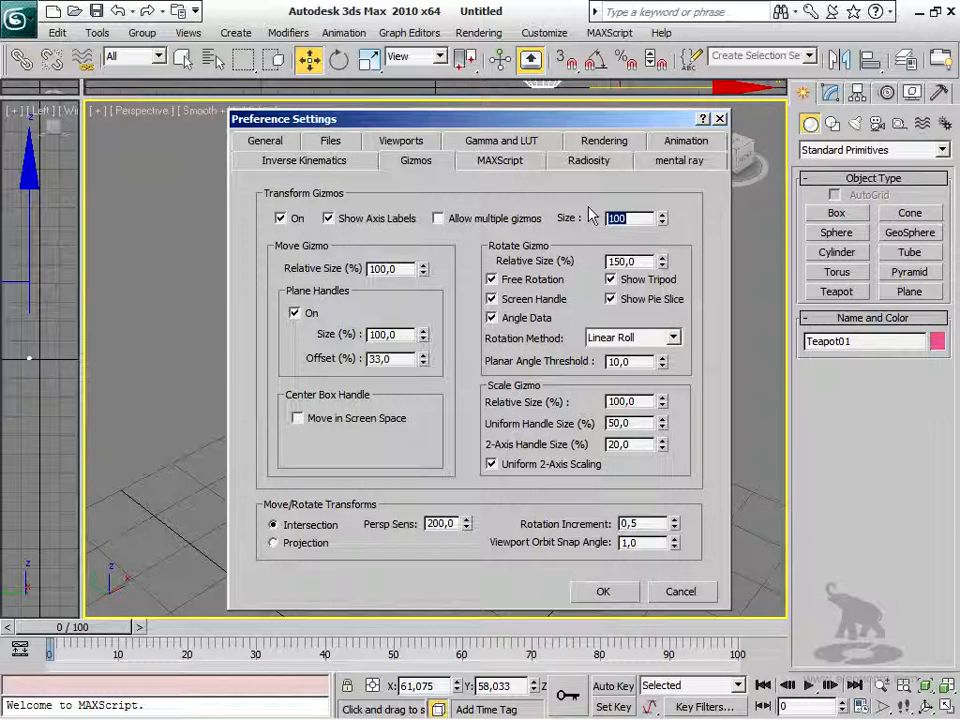
key(Return)
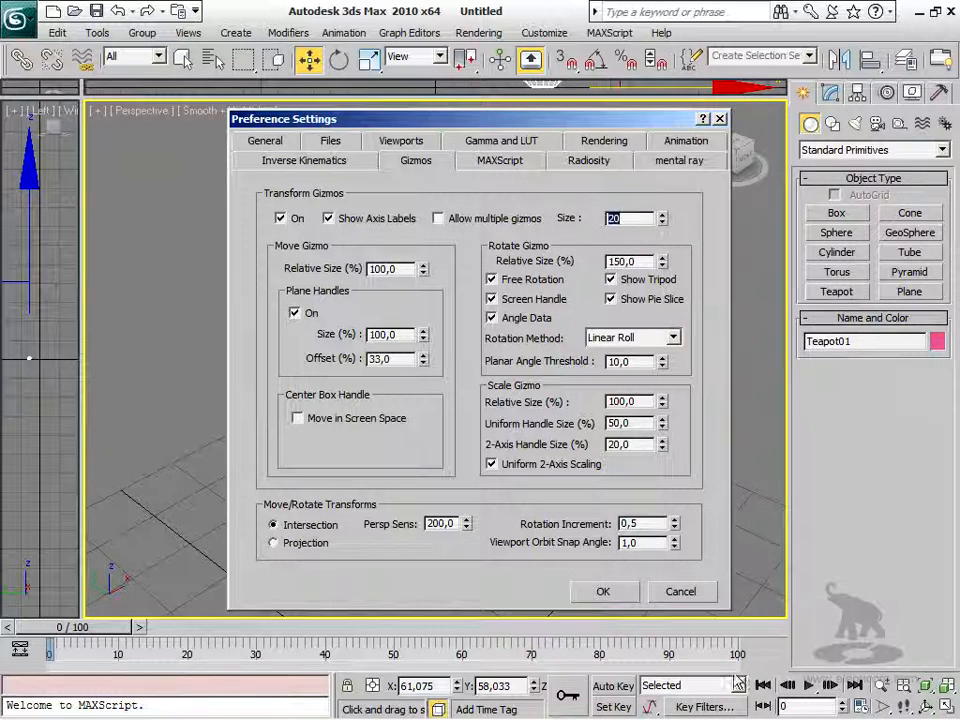
click(612, 593)
scroll(425, 371, up, 5)
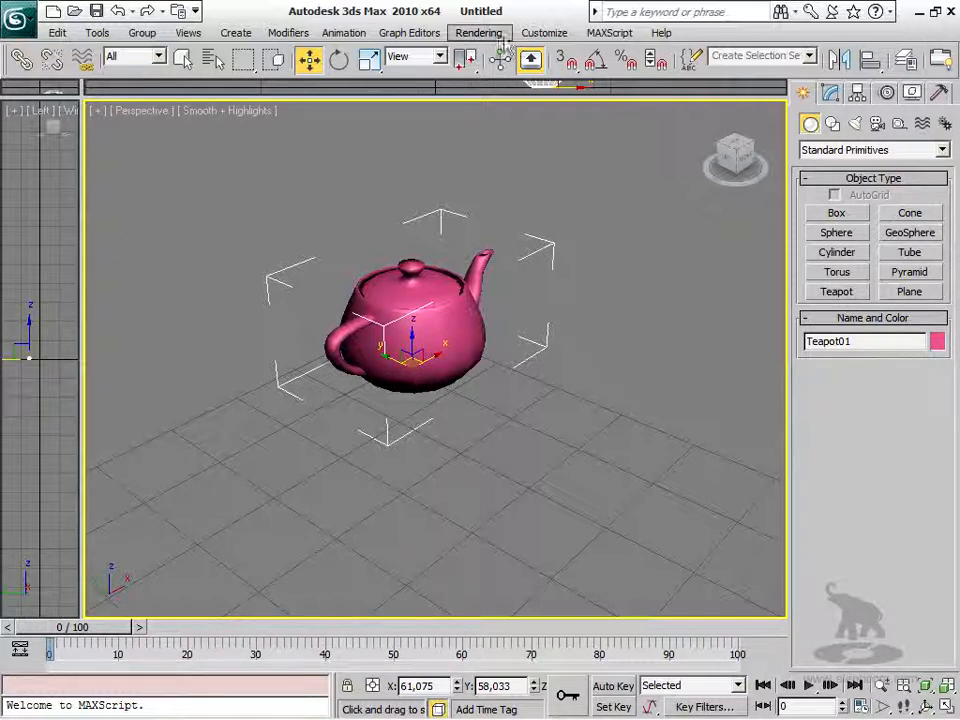
Step: Set the transform gizmo size to 50 in the Gizmos preferences and apply it
click(544, 32)
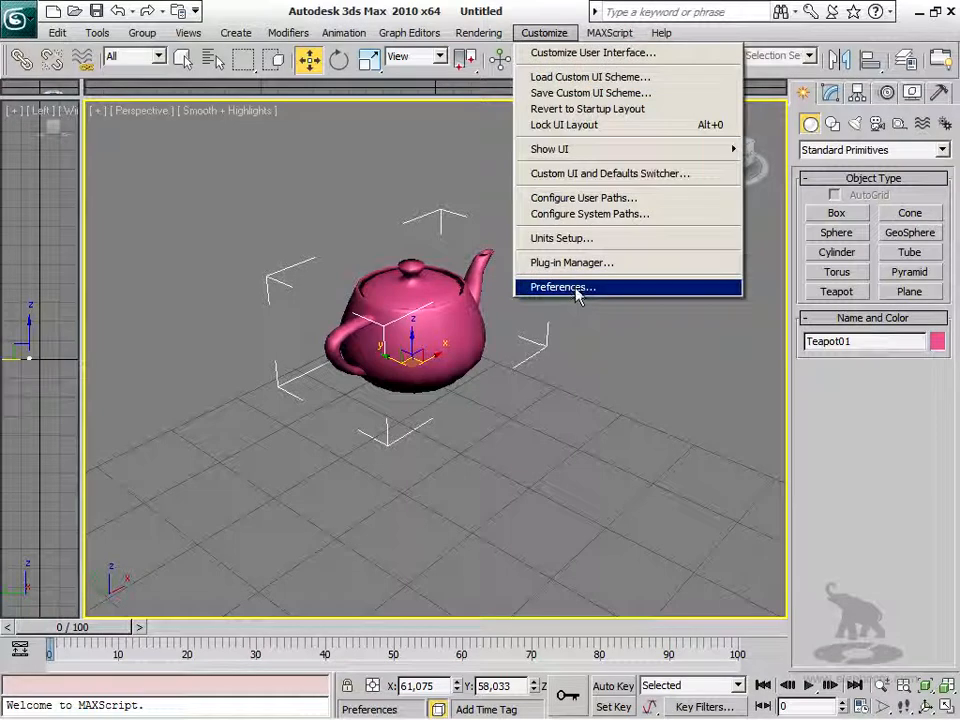
click(577, 288)
drag(640, 218, 575, 215)
text(50)
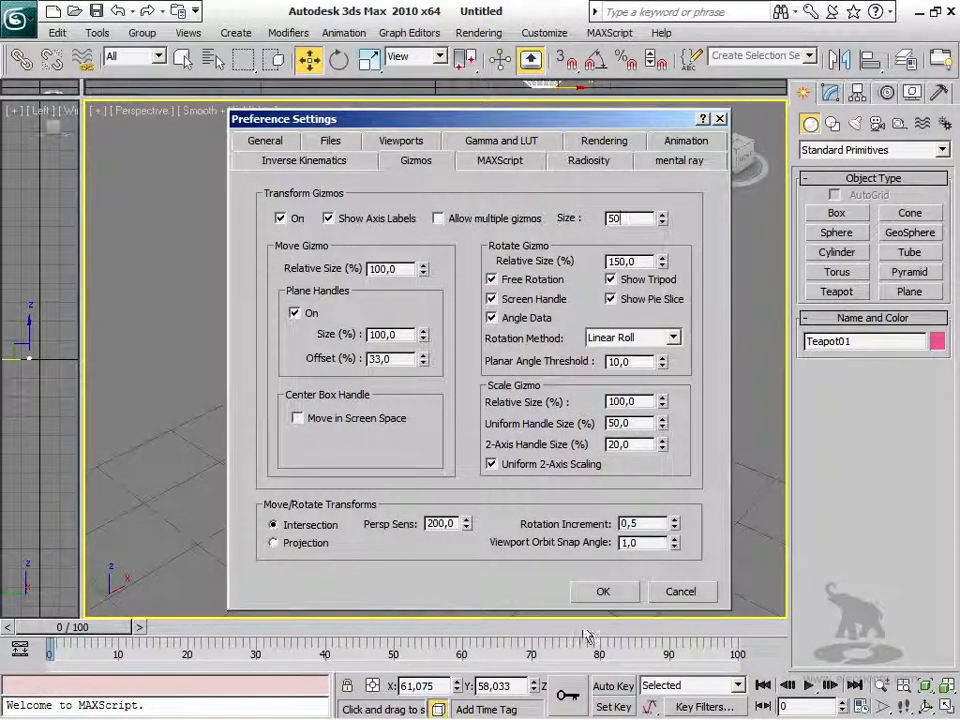
key(Return)
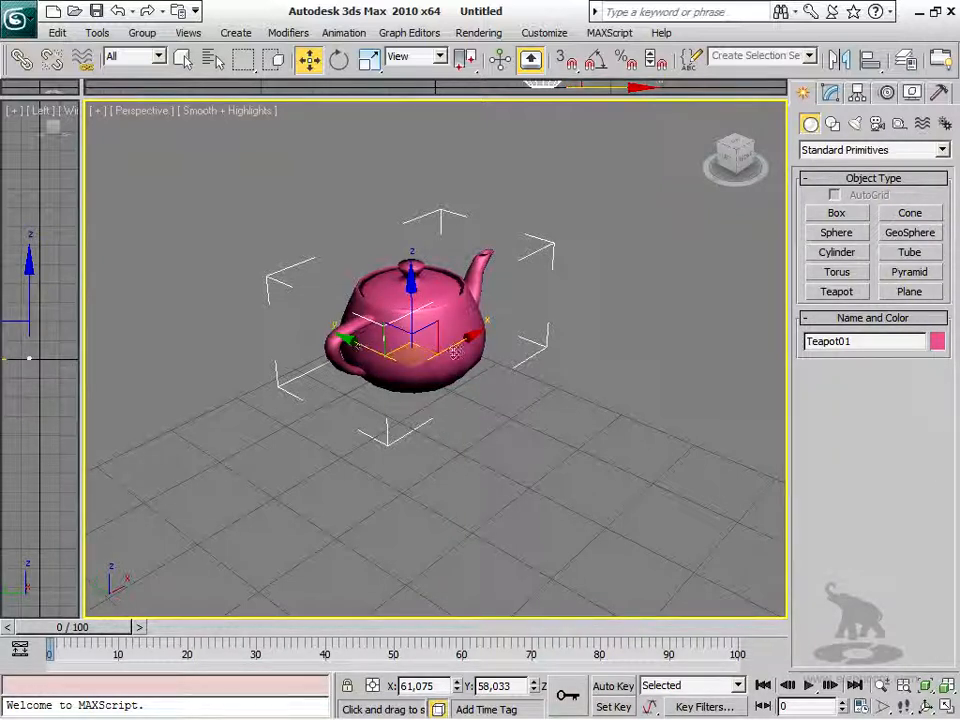
Step: Move the teapot freely with the gizmo's axes and plane handles to about X 55.7, Y 53.6
drag(450, 338, 348, 267)
drag(439, 277, 379, 259)
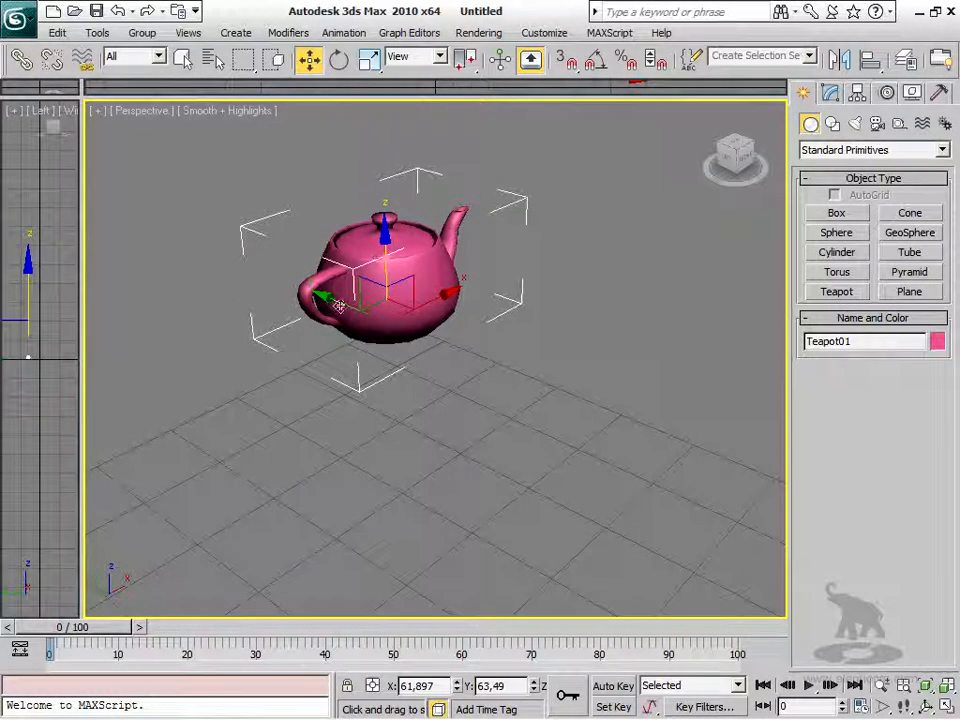
drag(340, 305, 377, 305)
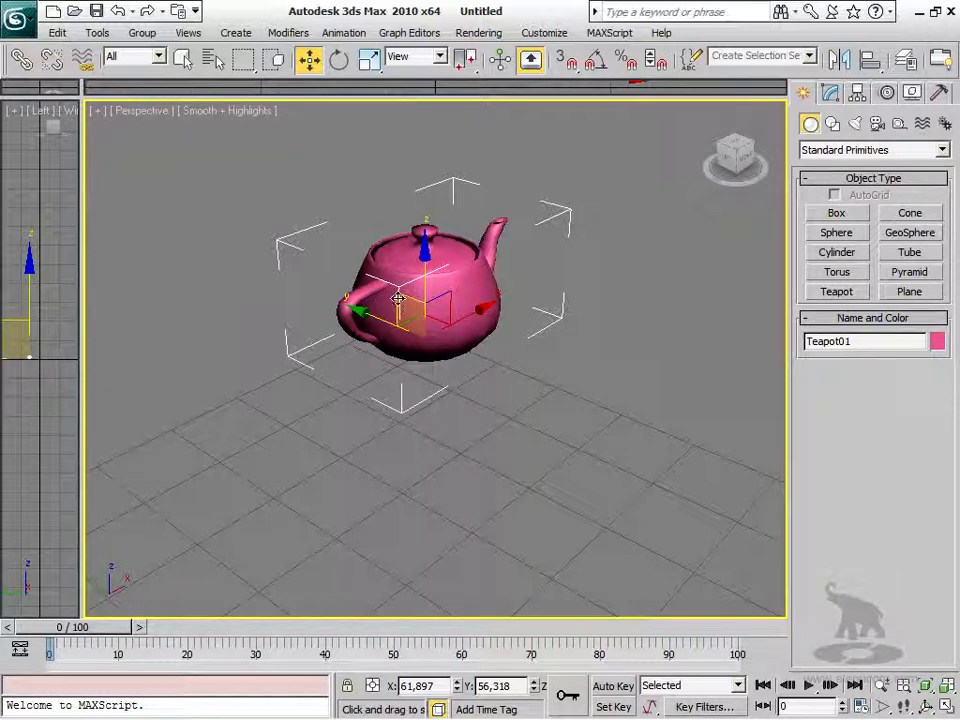
drag(398, 300, 416, 326)
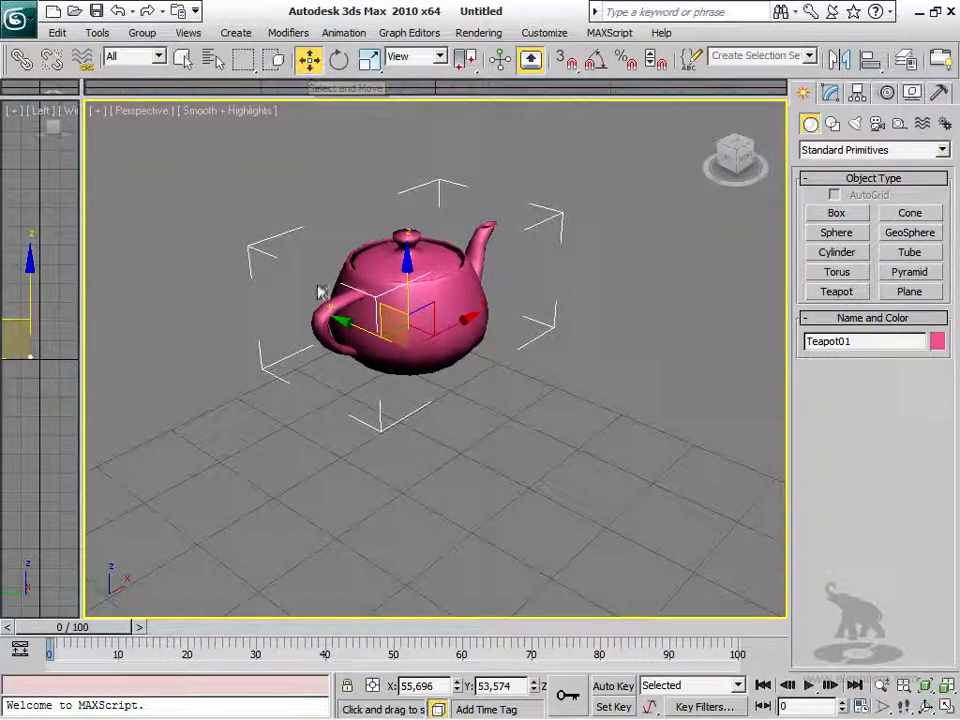
Step: Activate the Move tool on the selected teapot and switch to the Rotate tool
right_click(393, 303)
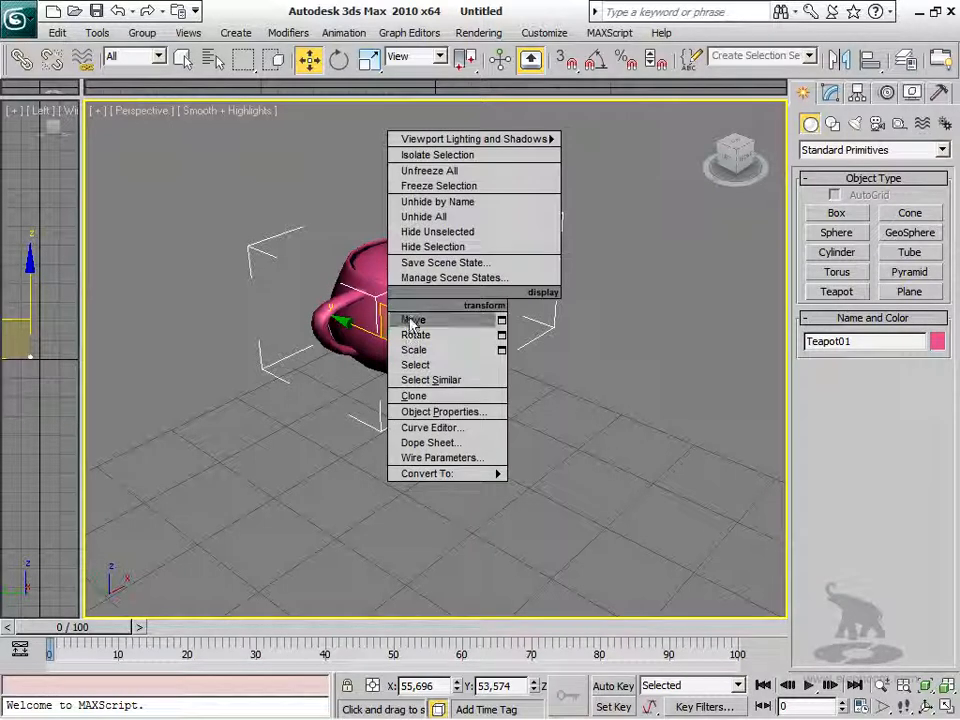
click(410, 320)
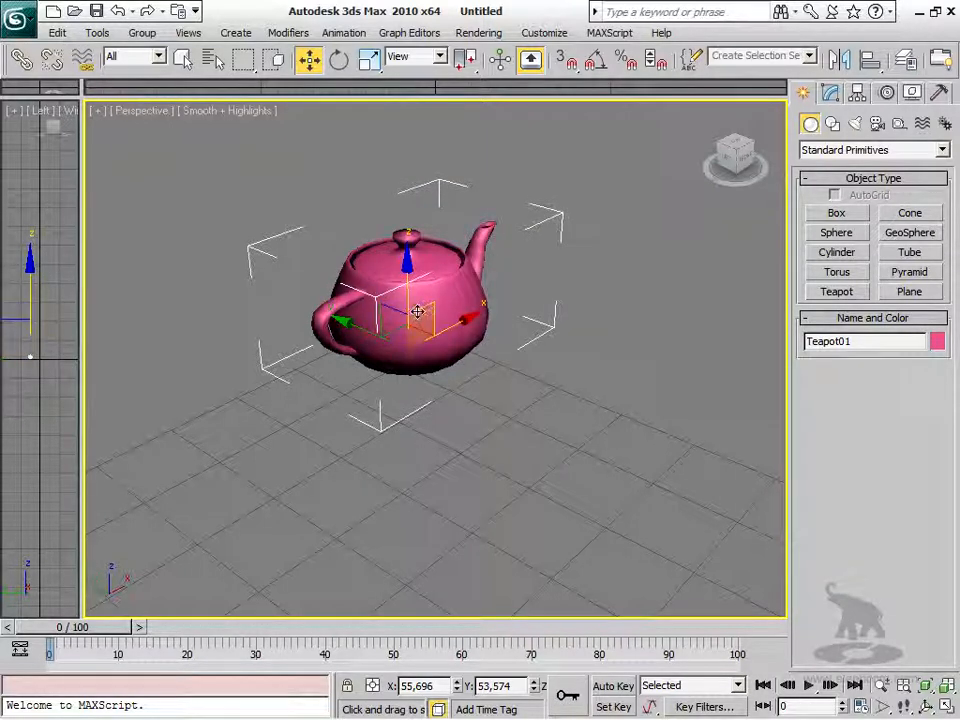
right_click(417, 312)
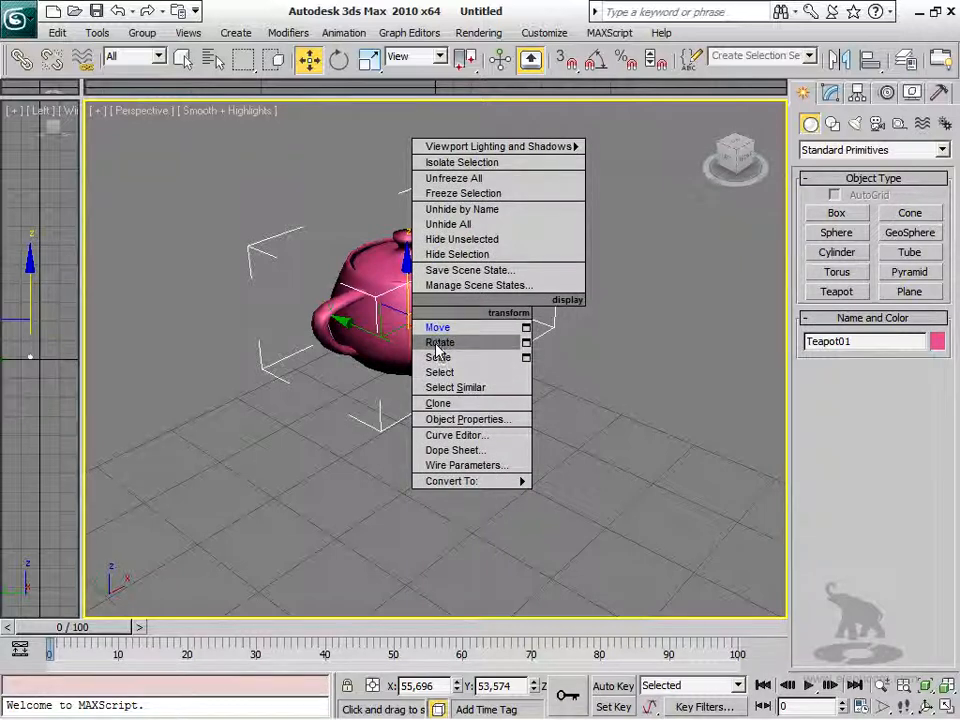
click(439, 342)
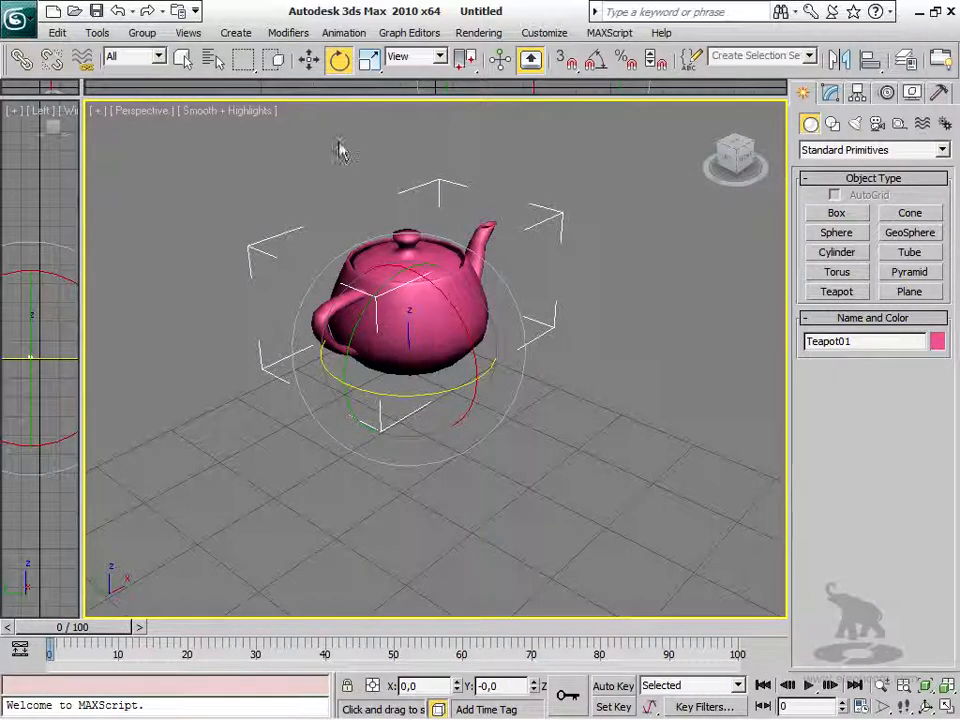
click(311, 60)
key(e)
click(311, 60)
key(e)
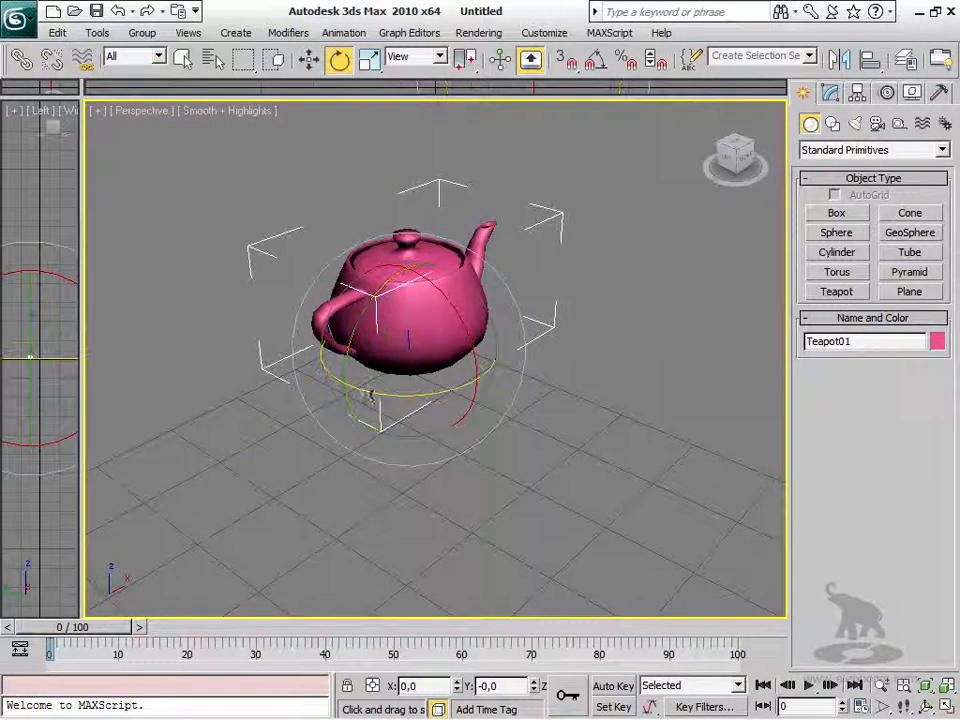
Step: Try rotating the teapot freely and about individual axes with the rotate gizmo, and undo the rotations
drag(405, 316, 420, 333)
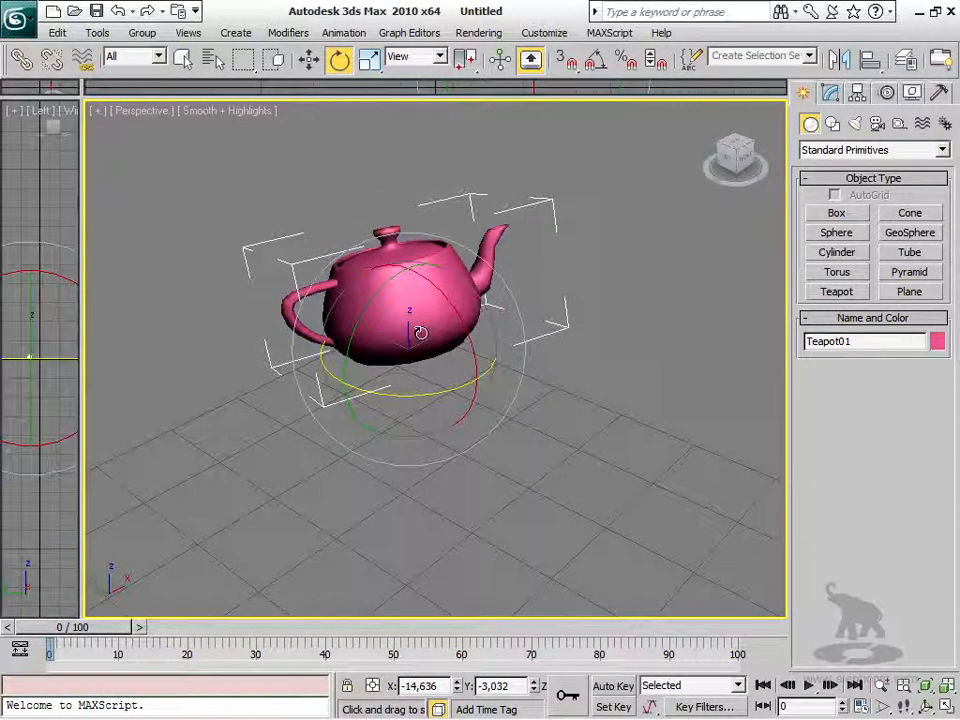
right_click(420, 333)
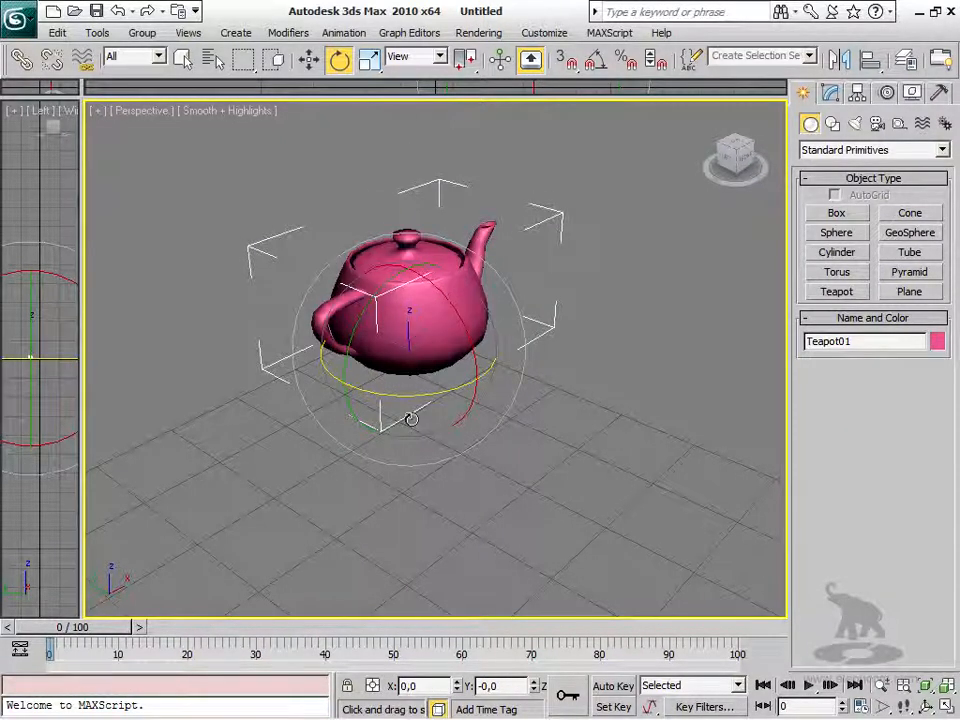
middle_drag(411, 386, 439, 414)
mouse_move(446, 397)
mouse_down()
mouse_move(452, 381)
mouse_move(435, 390)
mouse_up()
drag(463, 298, 392, 300)
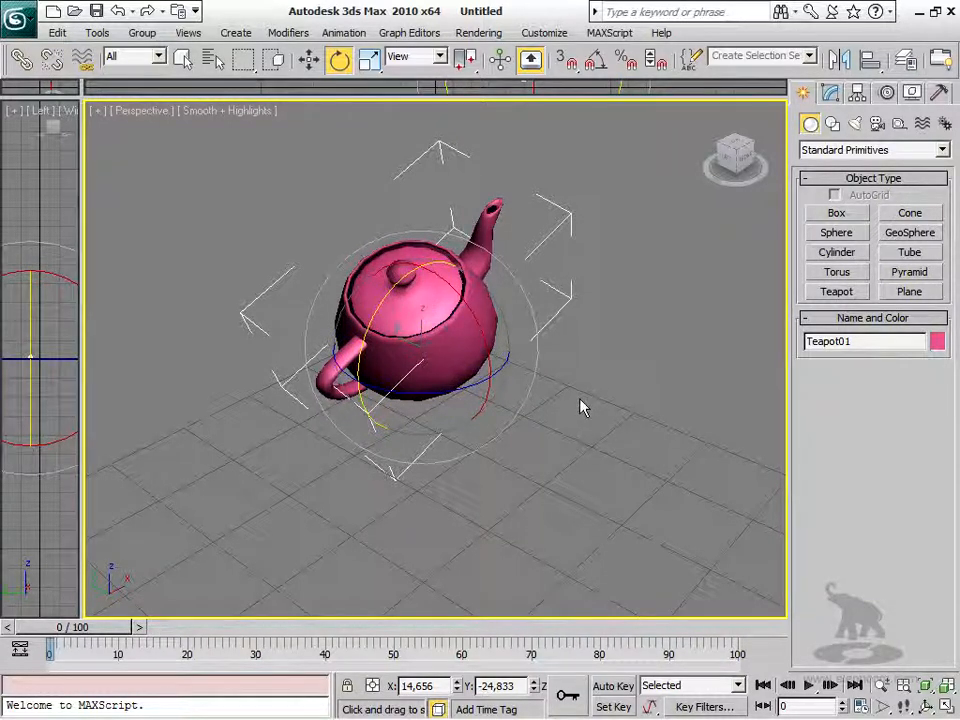
key(ctrl+z)
key(ctrl+z)
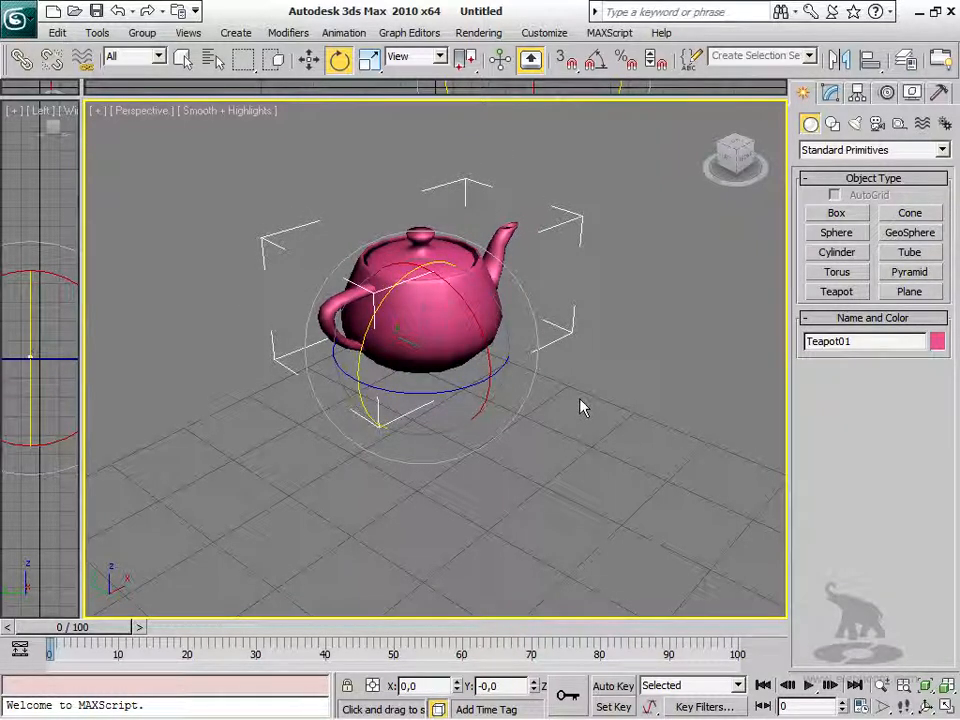
key(ctrl+z)
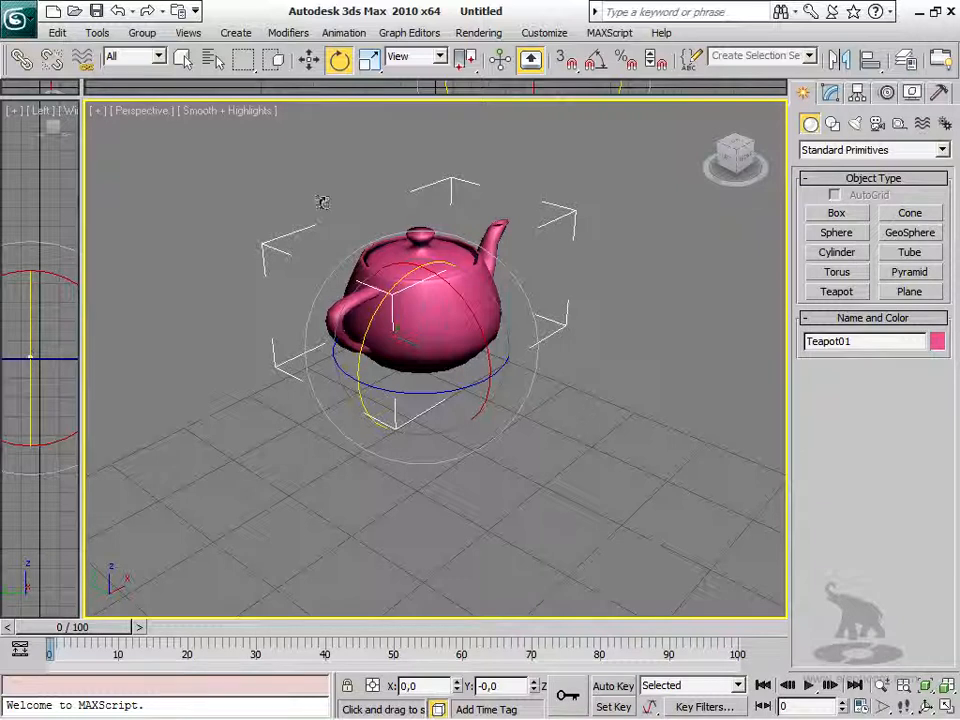
Step: Scale the teapot uniformly to about 110 percent with the scale gizmo
click(369, 60)
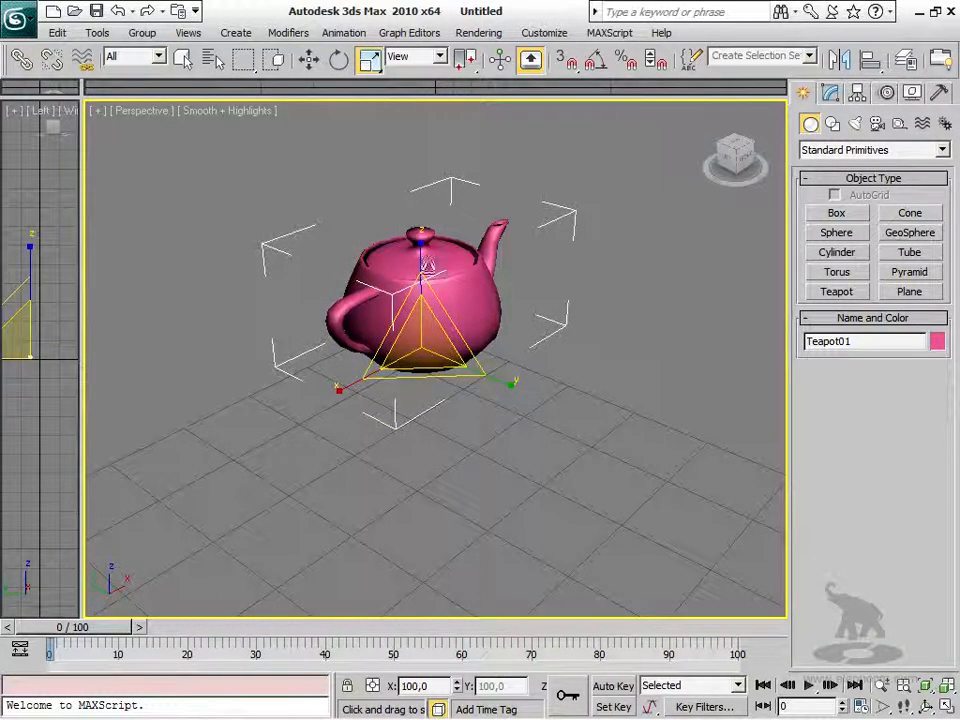
right_click(440, 268)
click(460, 314)
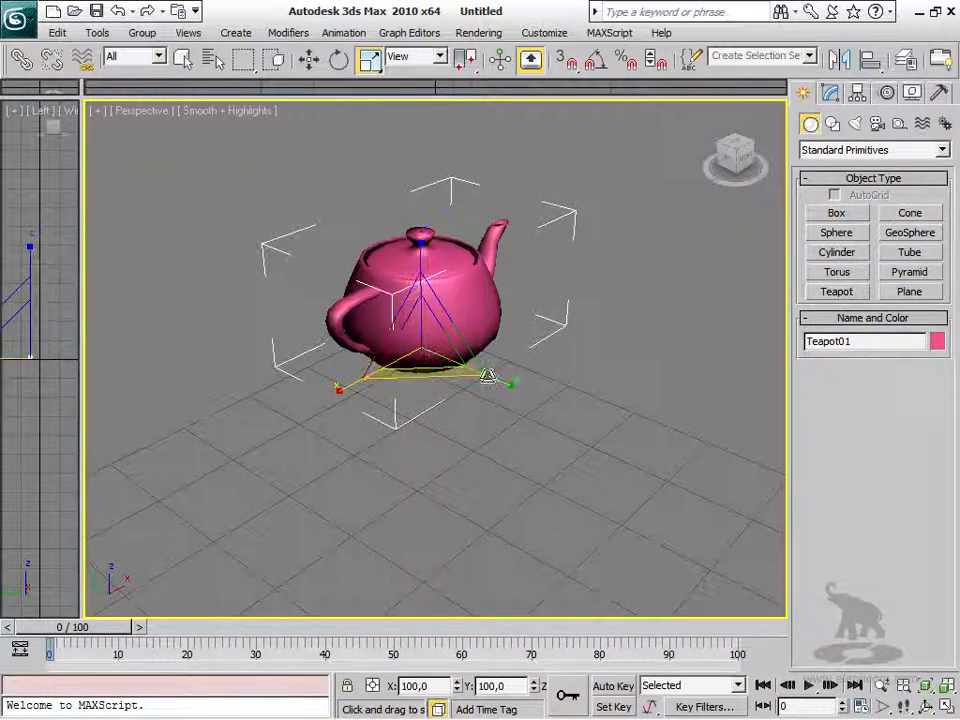
mouse_move(426, 347)
mouse_down()
mouse_move(422, 281)
mouse_move(417, 340)
mouse_up()
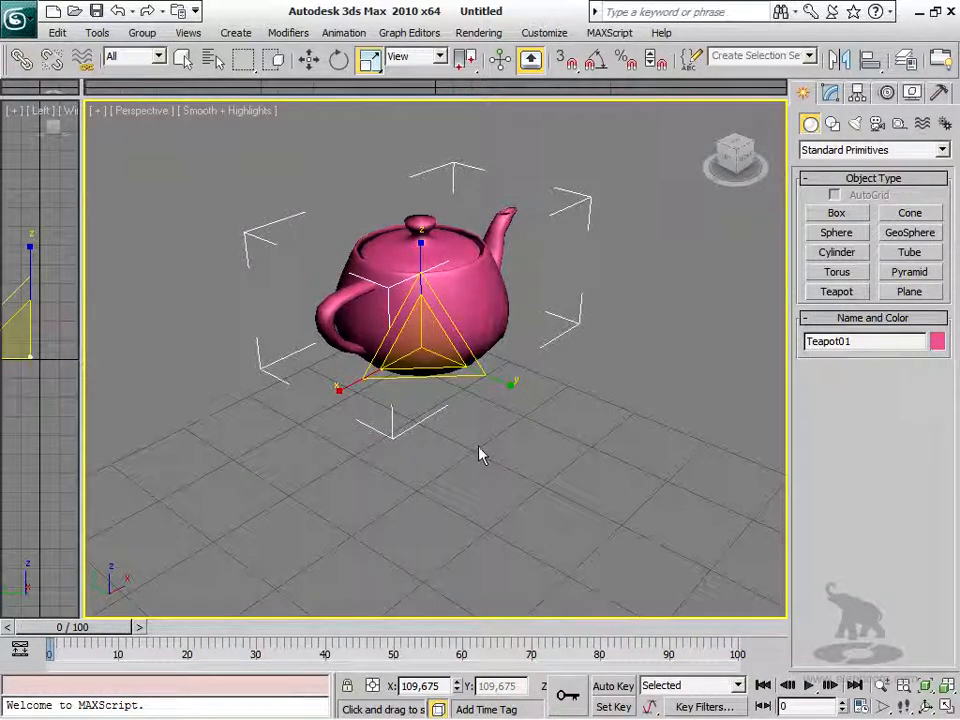
Step: Deselect the teapot and select it again from a more distant, orbited perspective view
scroll(454, 452, down, 5)
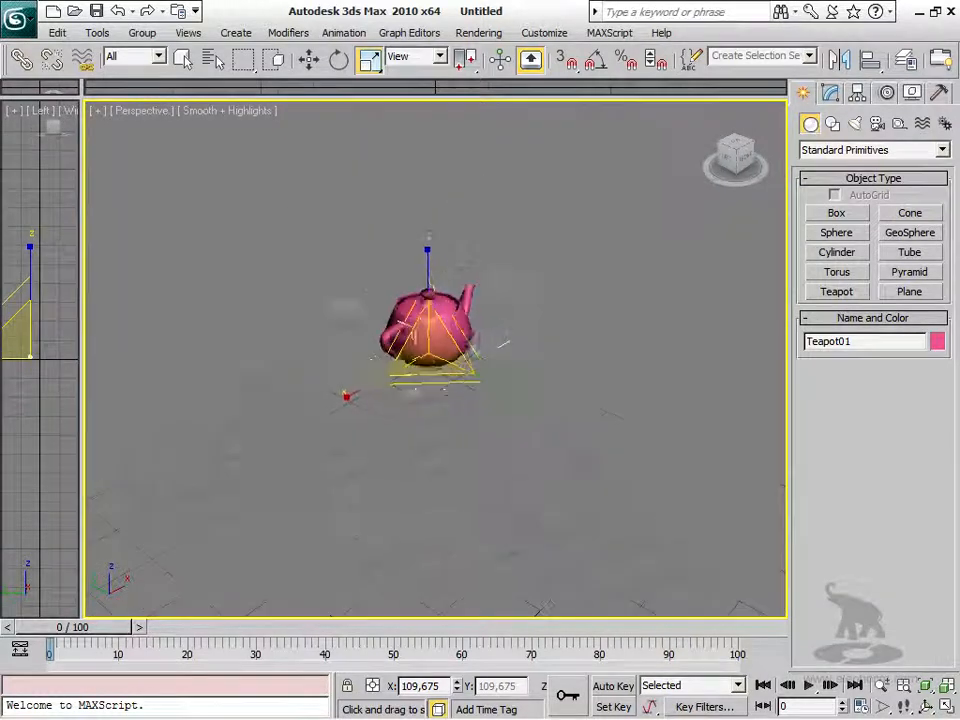
click(474, 444)
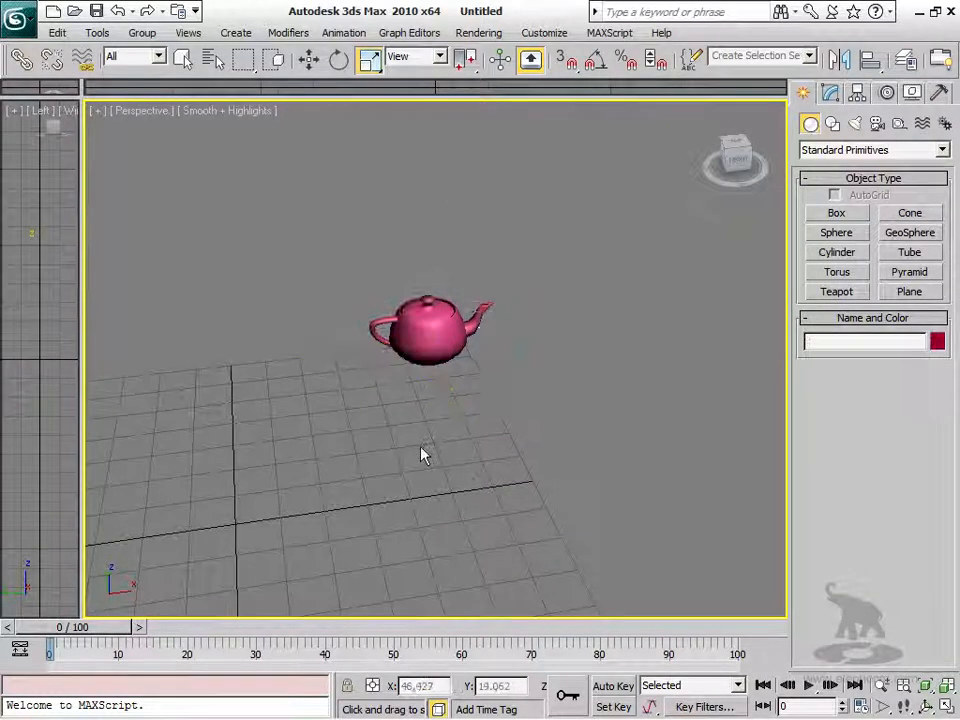
alt+middle_drag(381, 497, 408, 474)
click(394, 390)
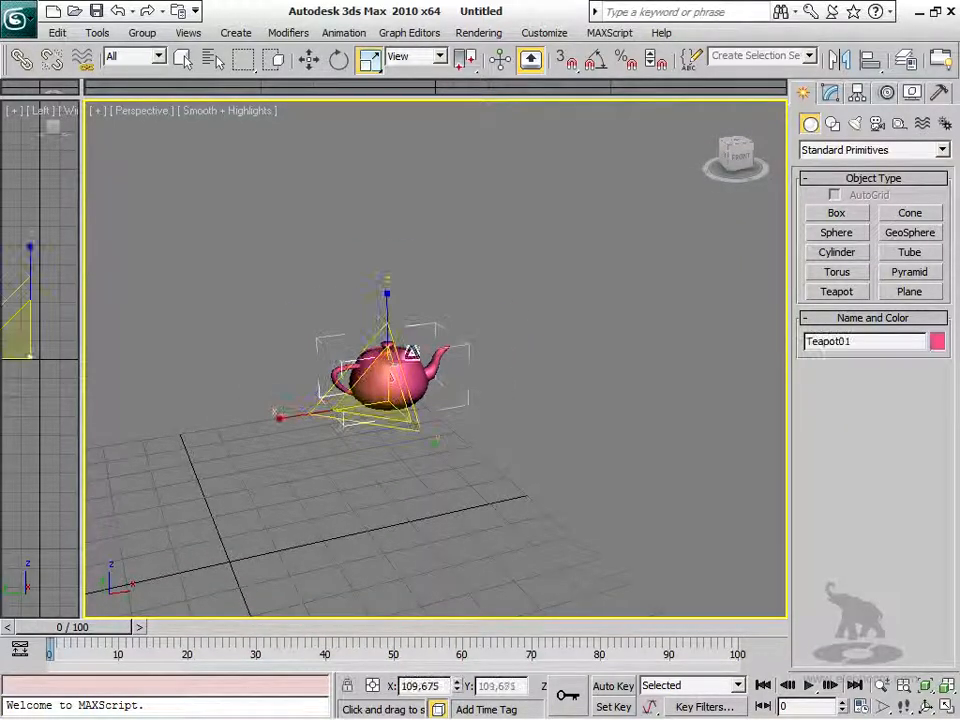
Step: Cycle the teapot's transform tools twice through Move, Rotate and Scale, ending on Scale
click(308, 59)
click(339, 59)
click(366, 62)
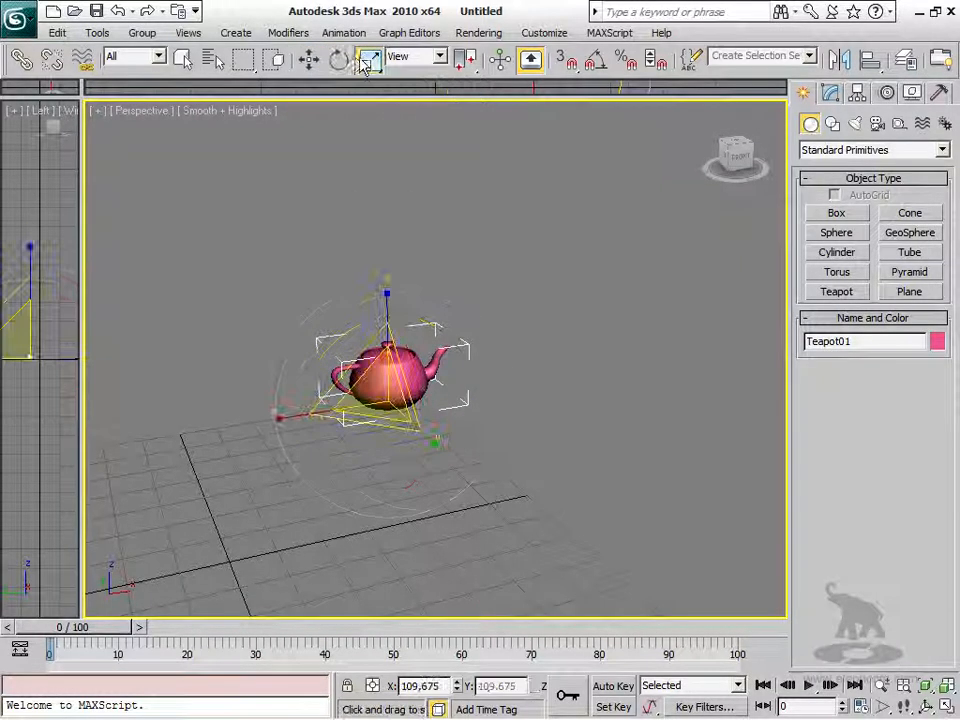
key(w)
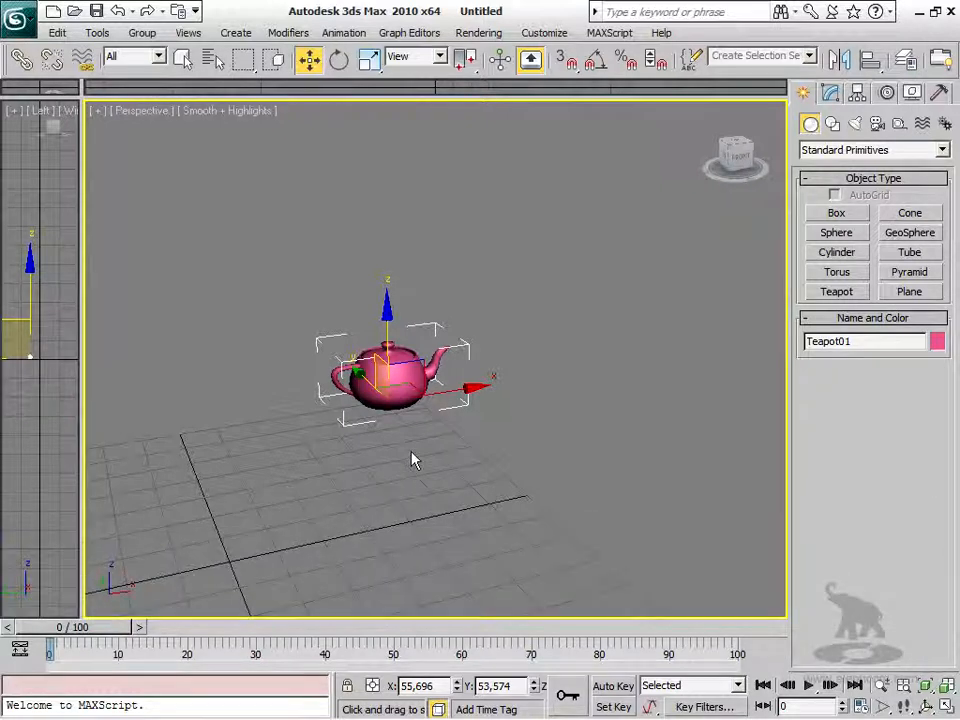
key(e)
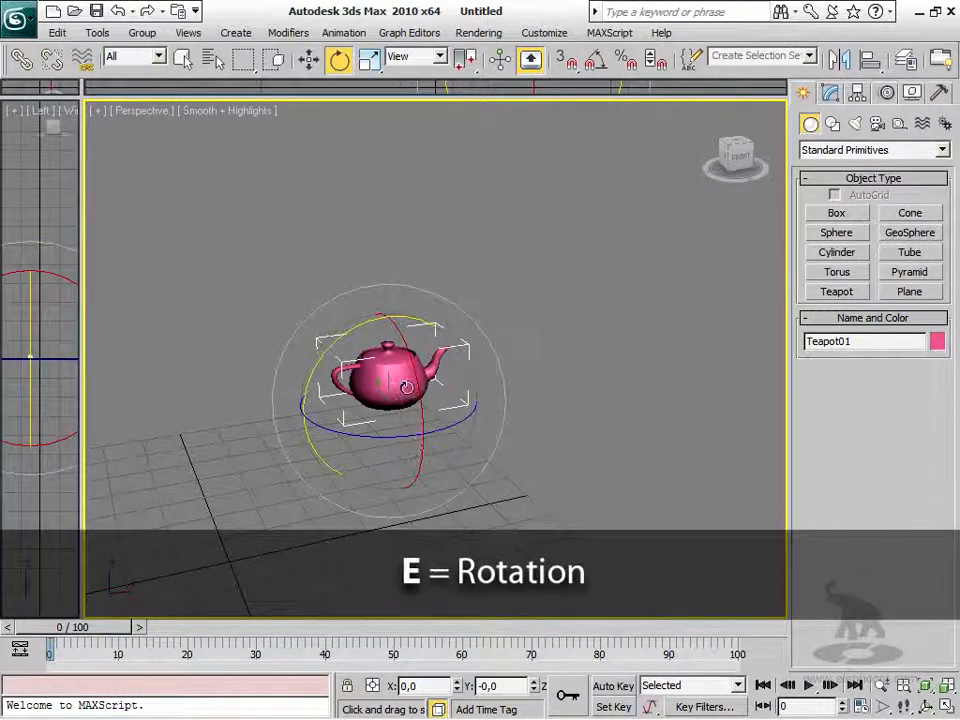
key(r)
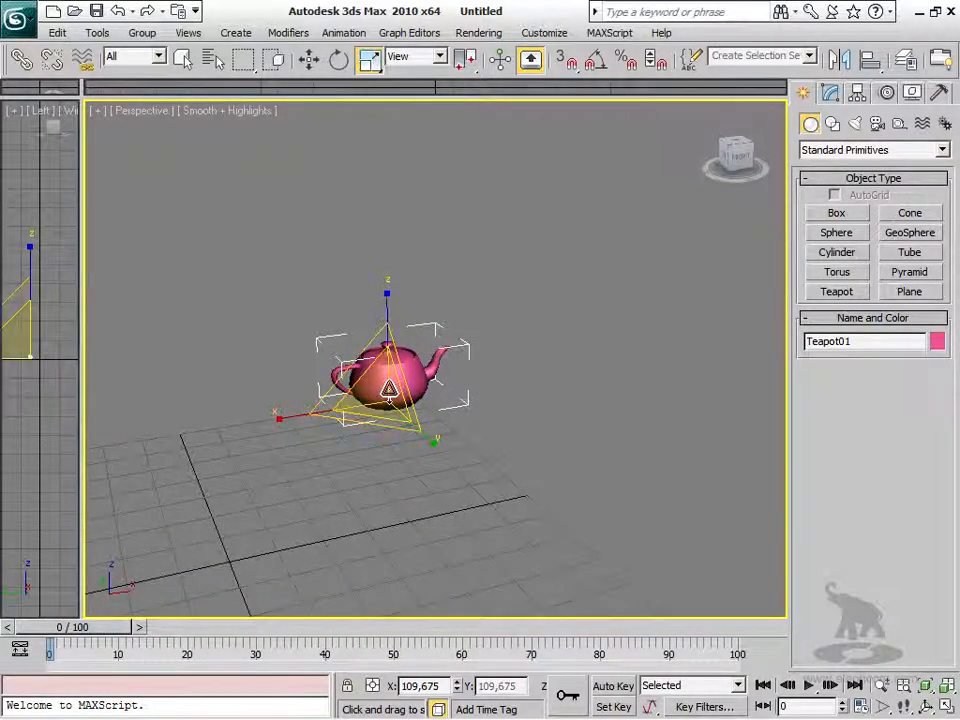
key(v)
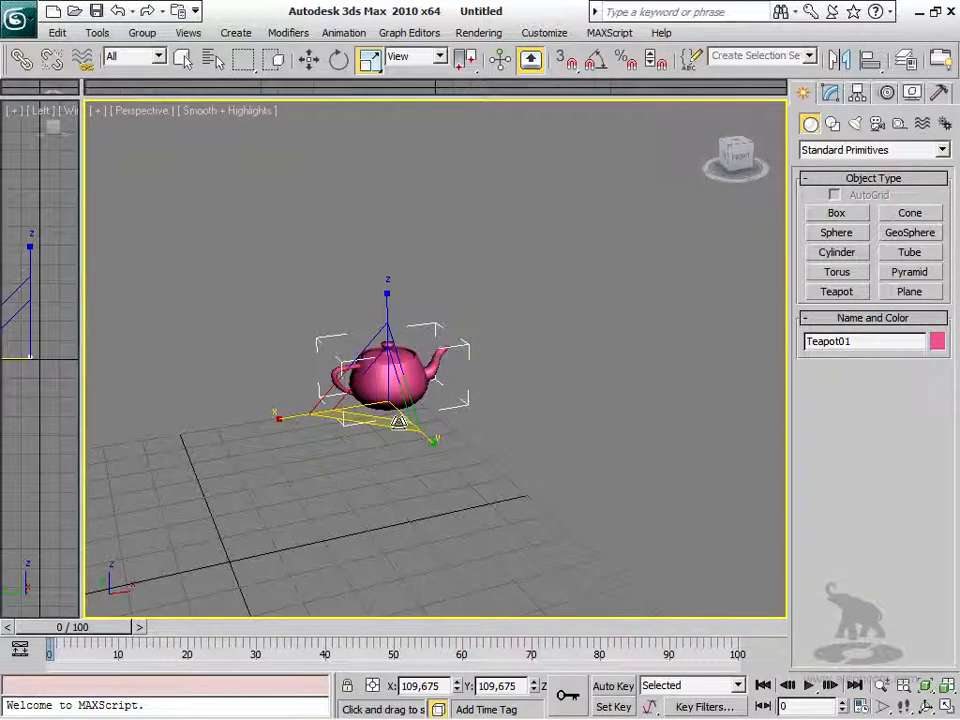
Step: Go through the Move, Rotate and Scale tools again and finish with the plain Select Object tool active
click(309, 60)
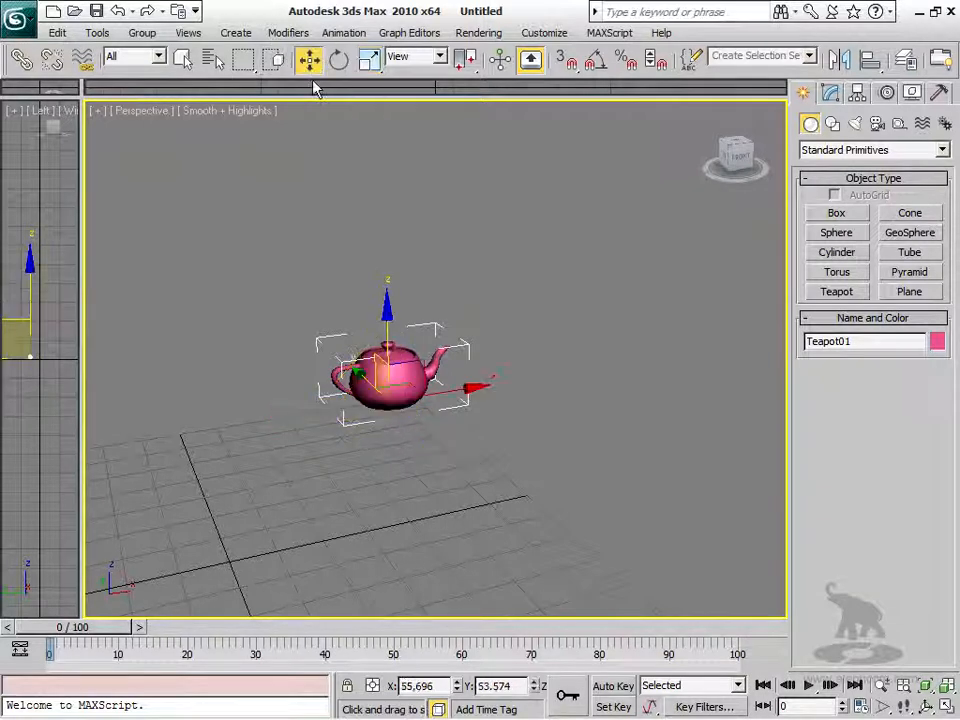
click(338, 60)
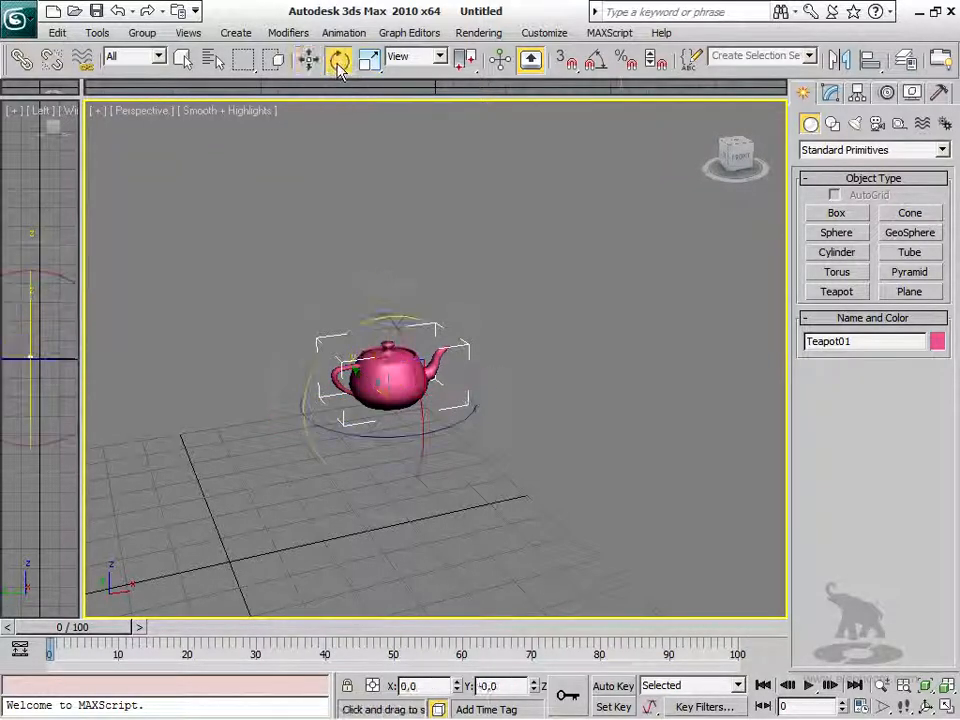
click(369, 59)
key(w)
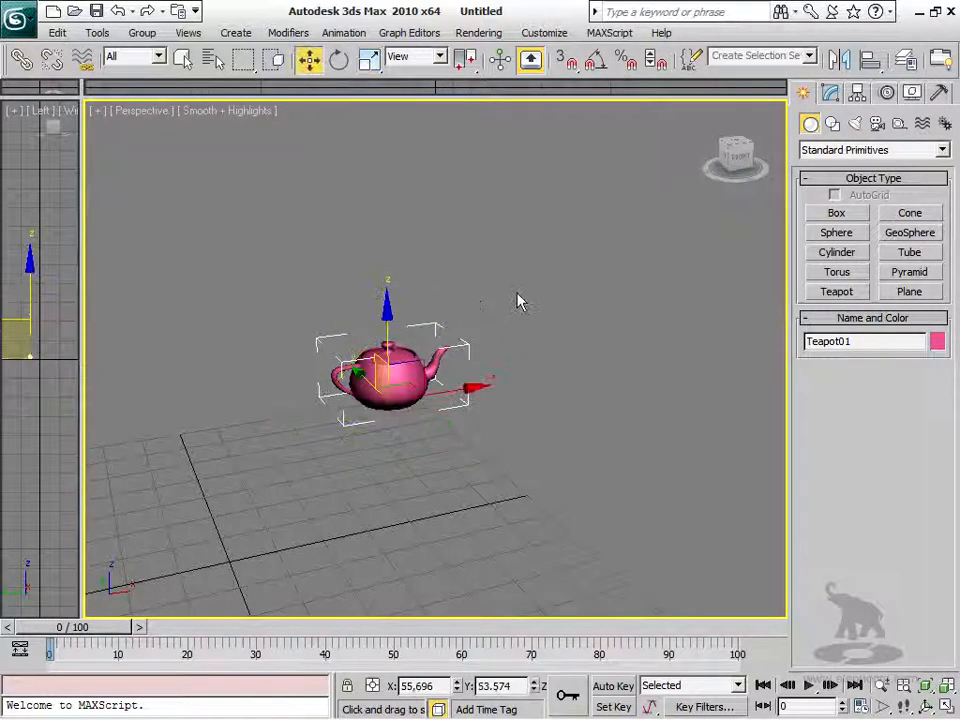
key(e)
key(r)
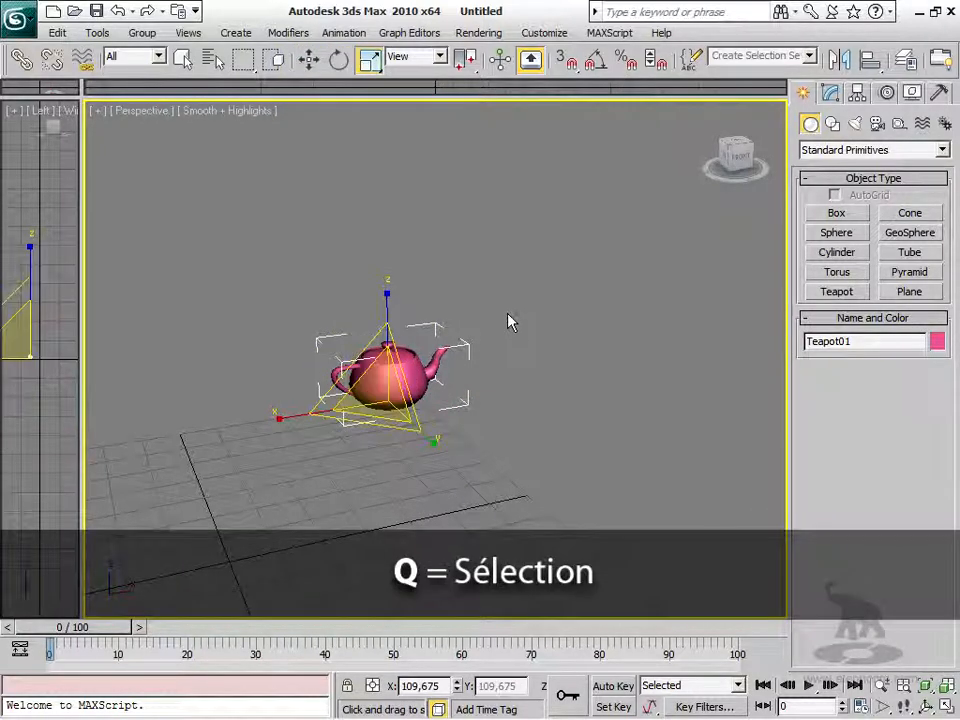
key(q)
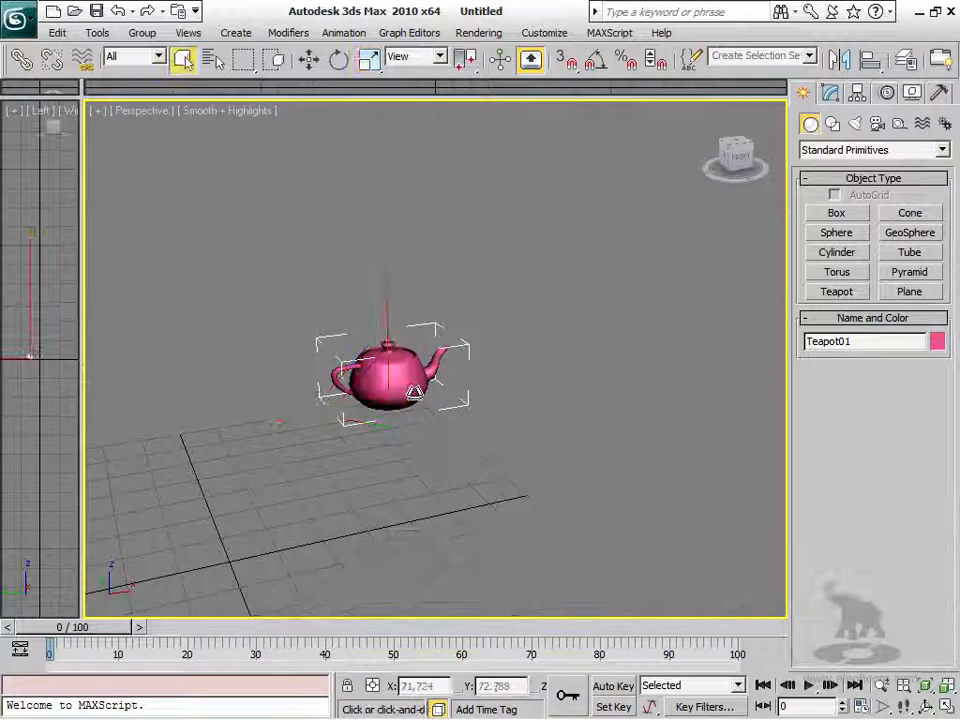